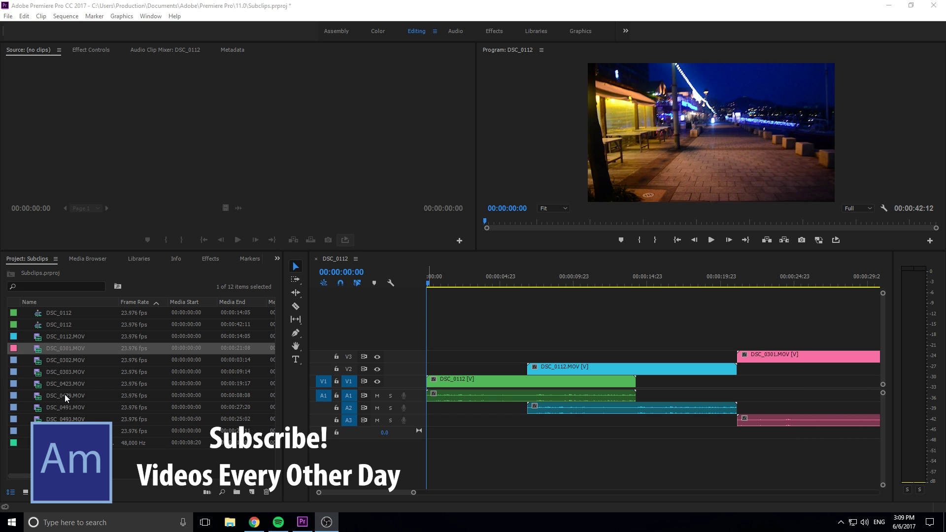
Step: Delete all clips from the timeline and every project item, including the sequence
drag(802, 443, 513, 344)
key(Delete)
drag(194, 463, 93, 324)
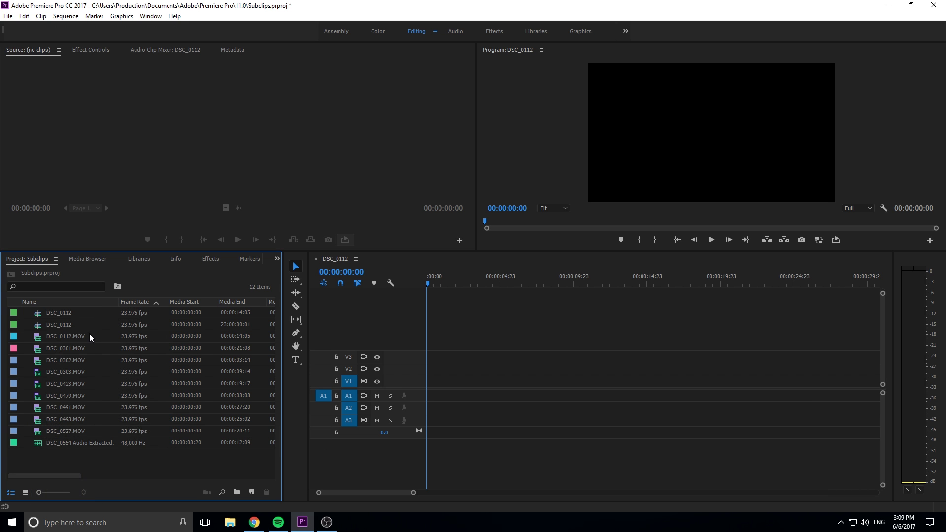
click(76, 338)
key(ctrl+a)
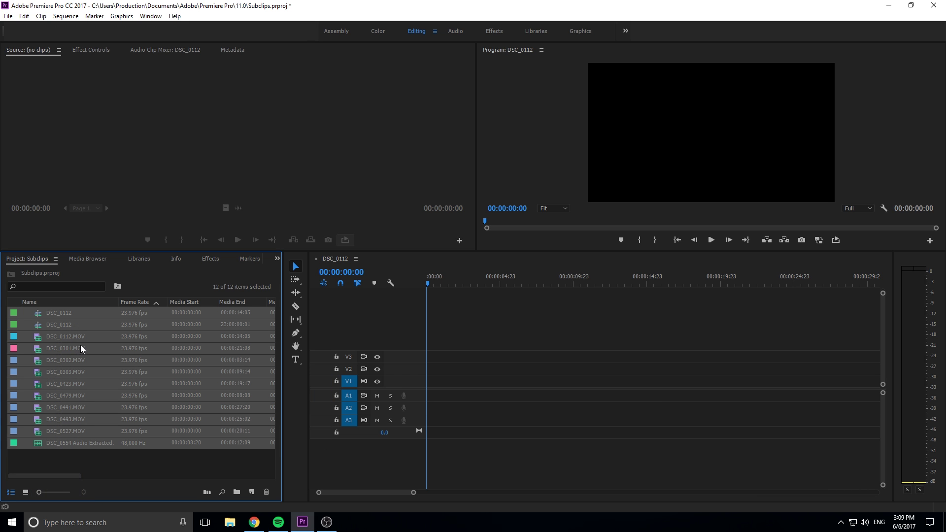
key(Delete)
Step: Import DSC_0112.MOV through DSC_0554 Audio Extracted.wav into the empty project
right_click(80, 348)
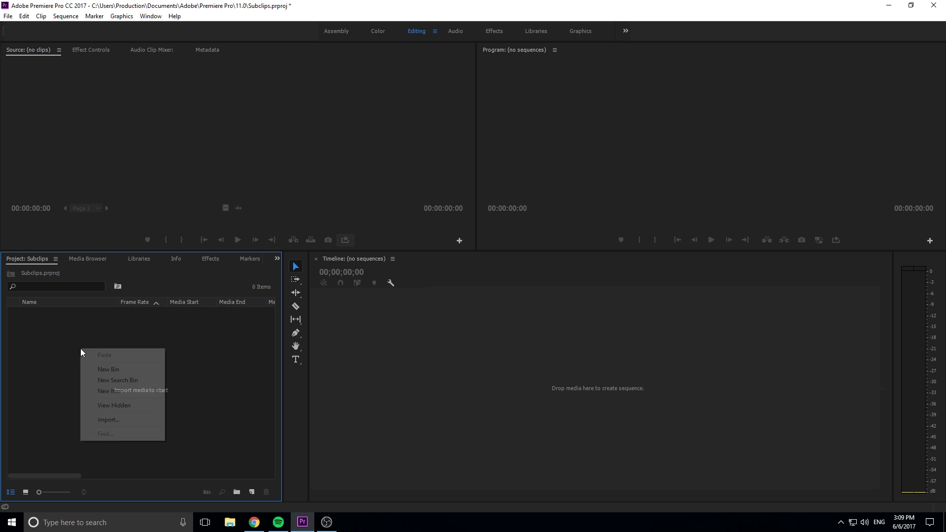
click(123, 420)
click(334, 121)
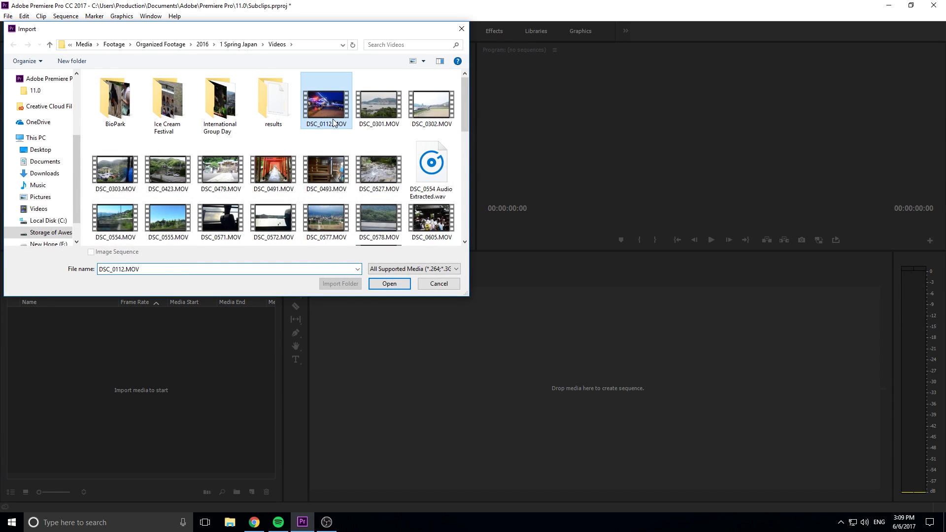
shift+click(418, 173)
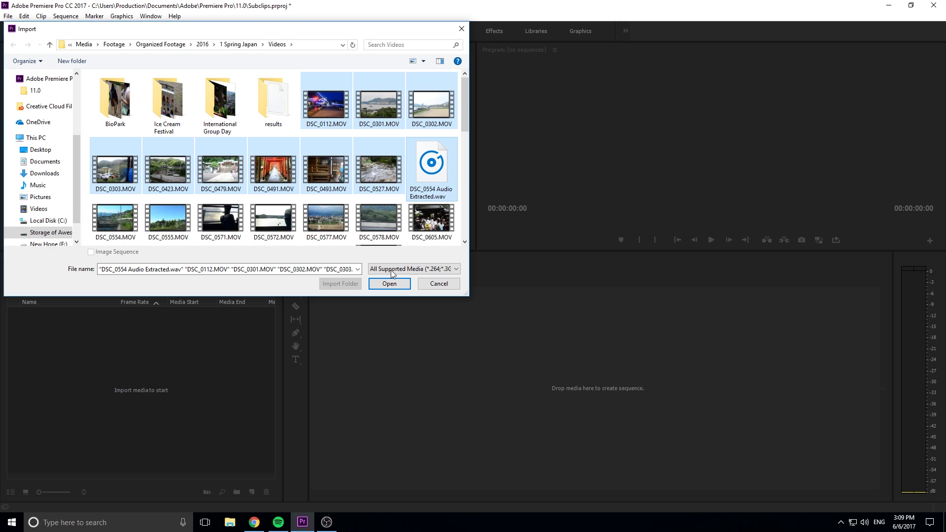
click(389, 285)
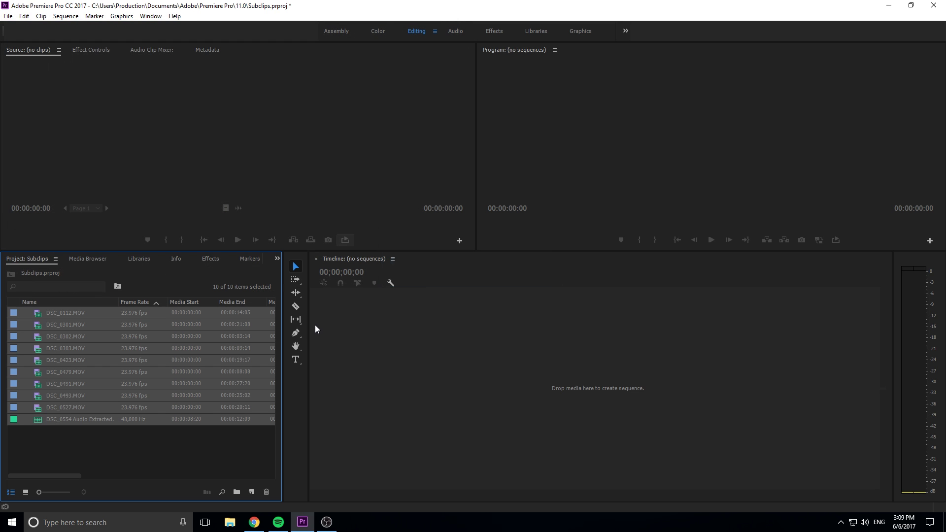
click(127, 458)
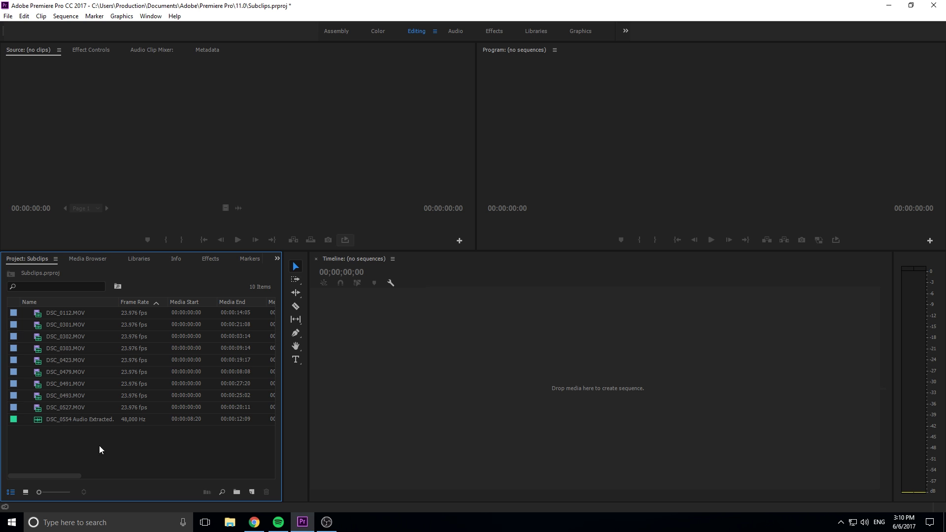
Step: Open Preferences on Label Defaults and move the dialog to the screen centre
click(24, 16)
mouse_move(71, 307)
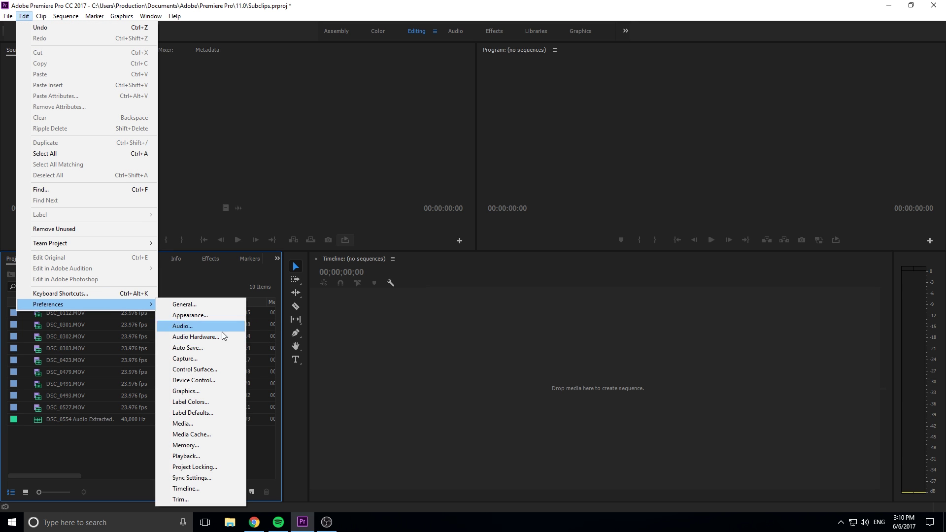
click(197, 412)
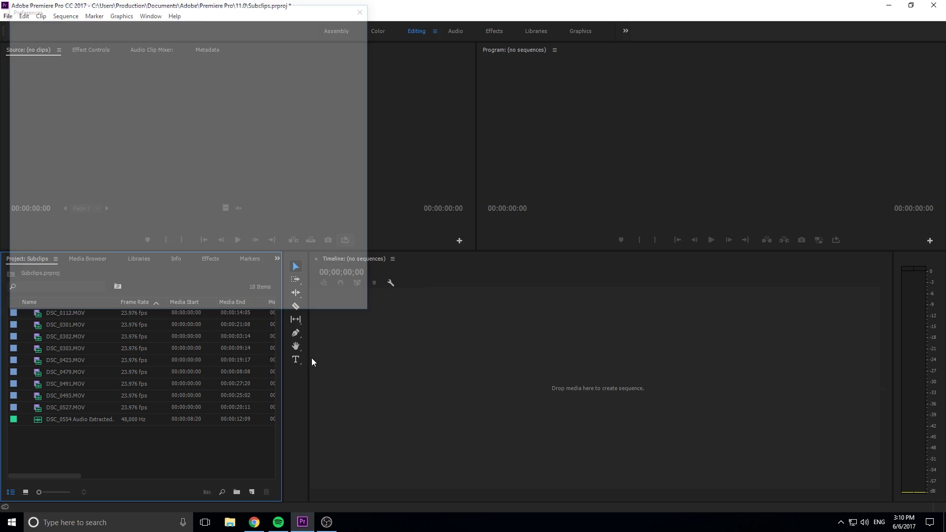
drag(256, 9, 643, 115)
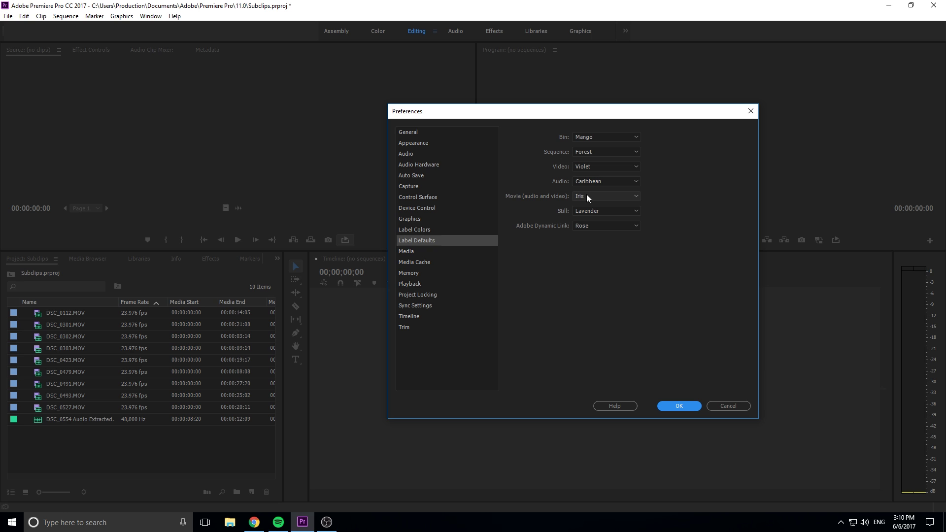
Step: Compare Label Colors with Label Defaults, keep Violet for Video, and finish on Label Colors
click(431, 230)
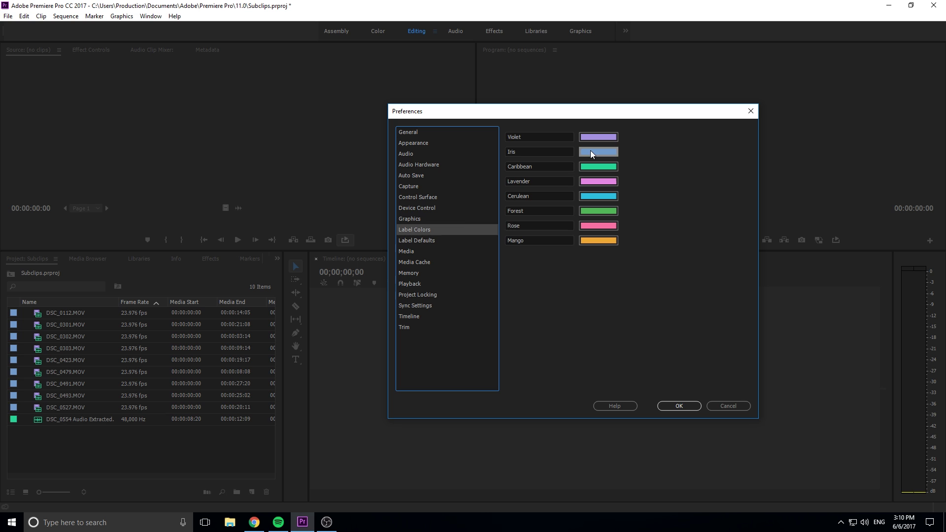
click(435, 240)
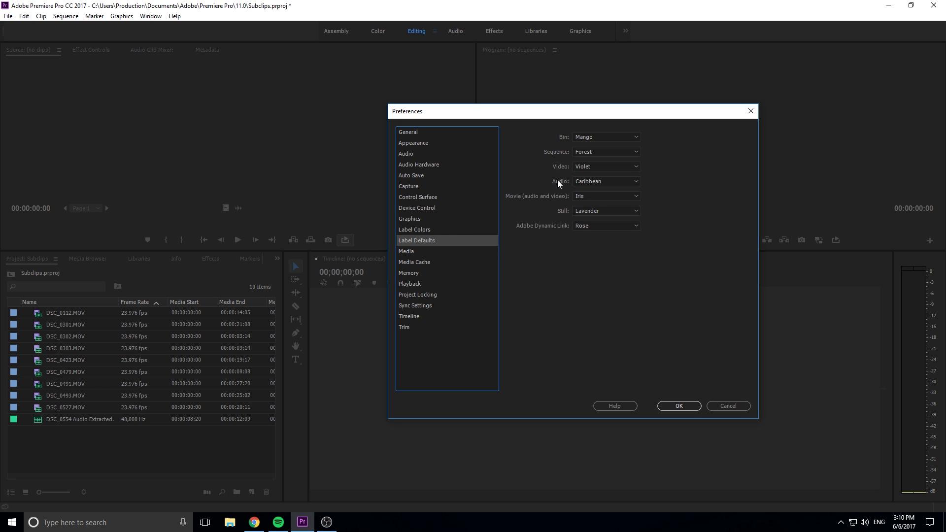
click(430, 233)
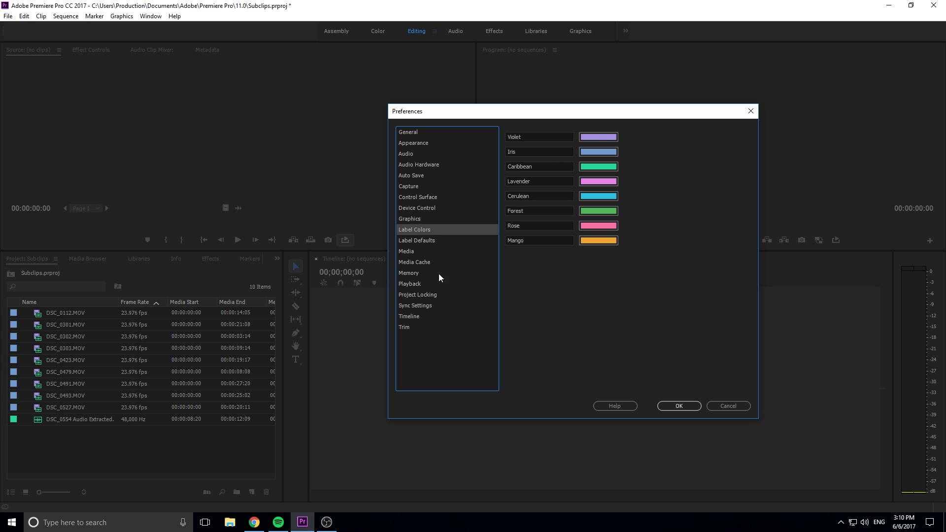
click(416, 241)
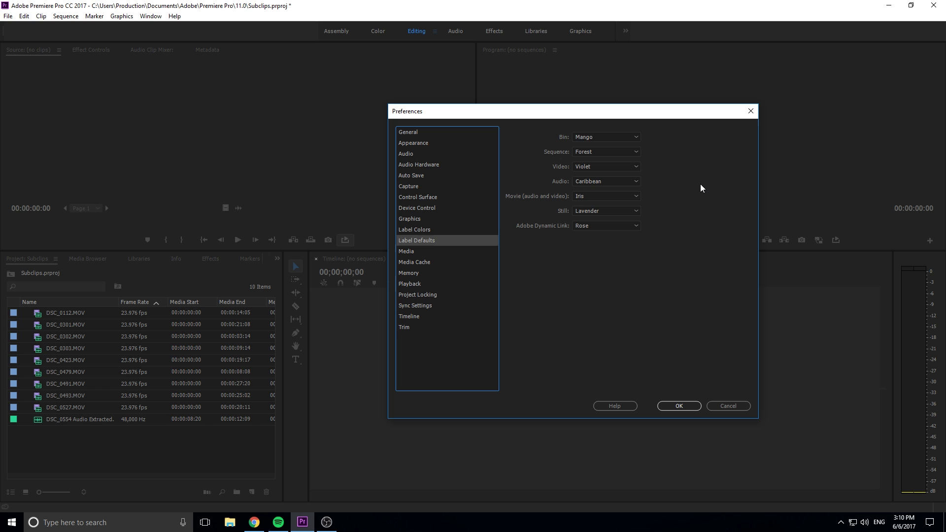
click(622, 166)
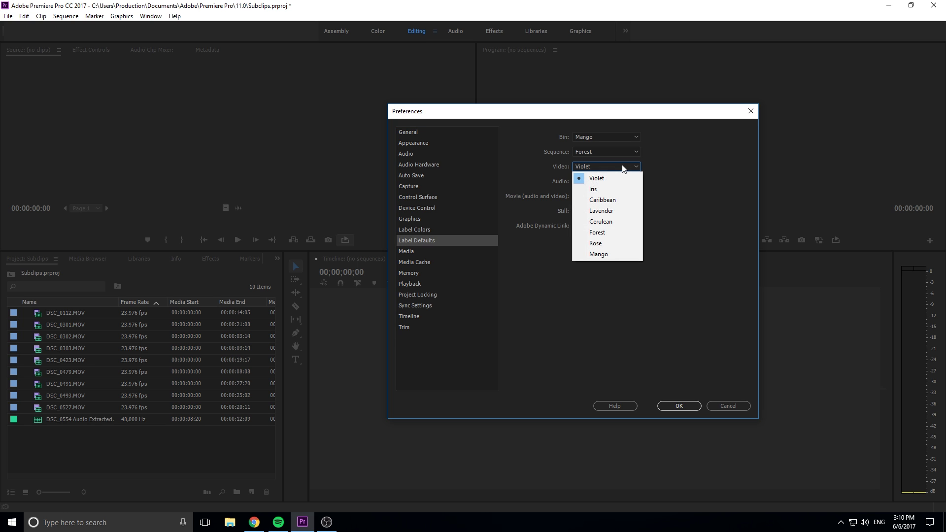
click(695, 240)
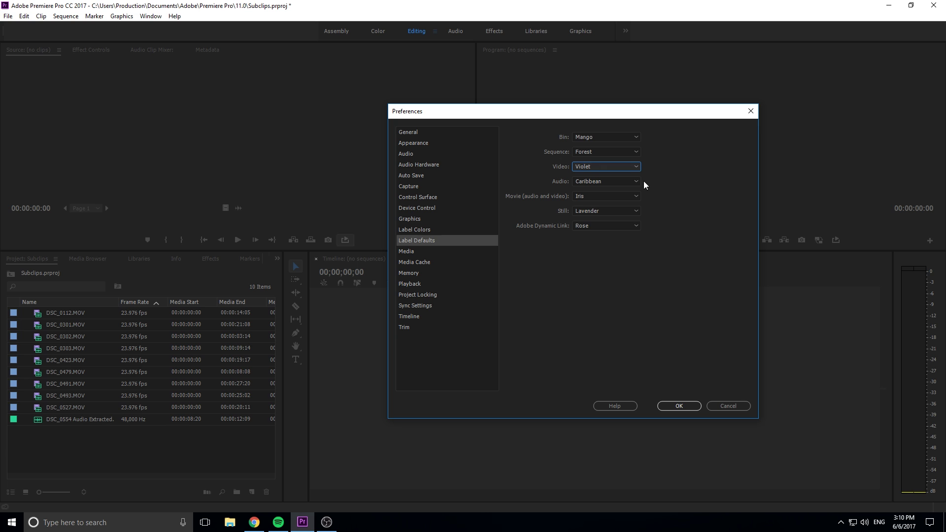
click(424, 230)
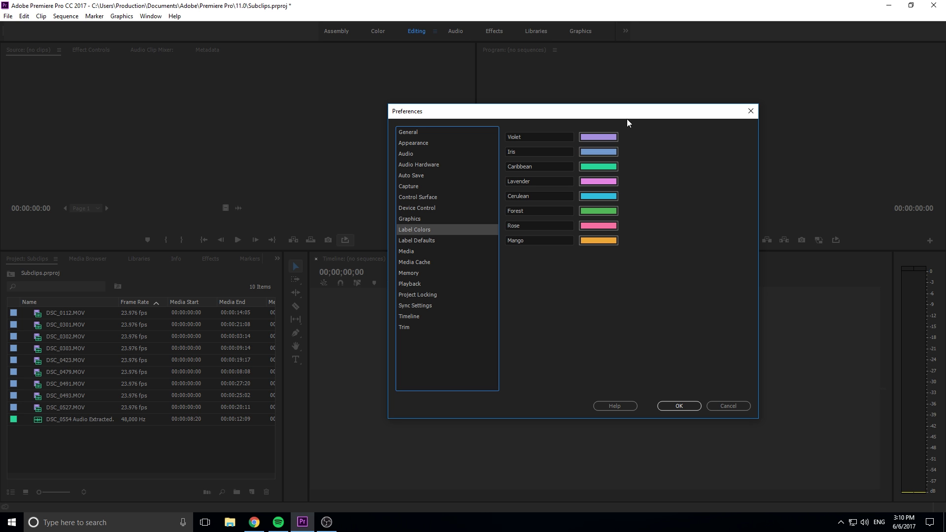
Step: Change the Mango label's colour to red and rename it Fire
click(614, 240)
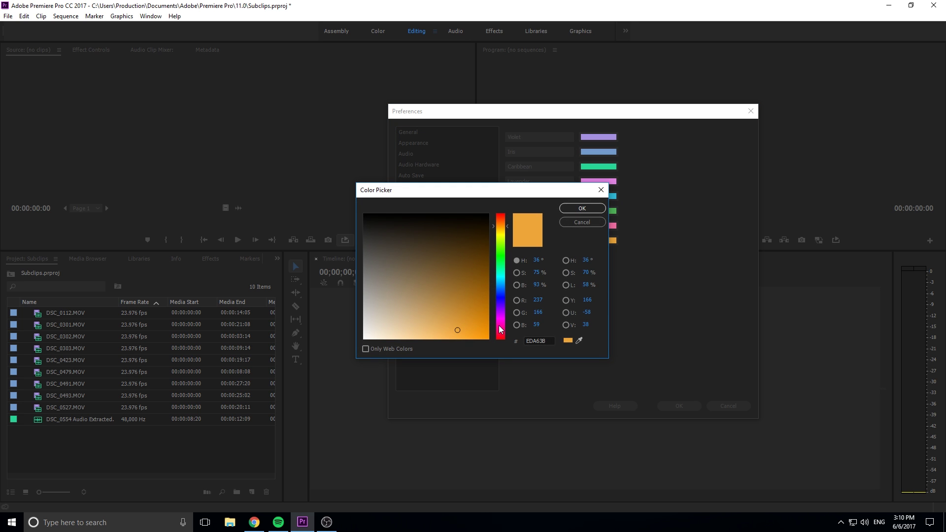
drag(499, 323, 538, 379)
click(581, 208)
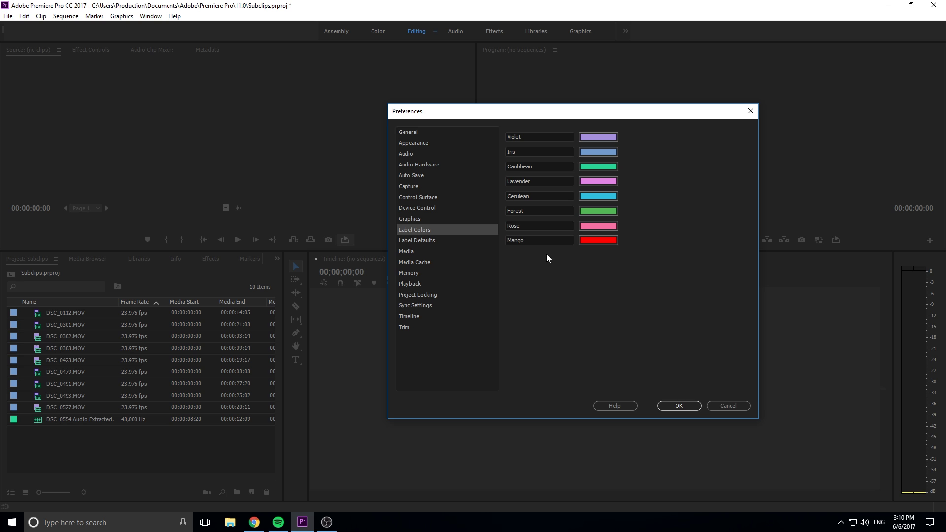
text(fIRE)
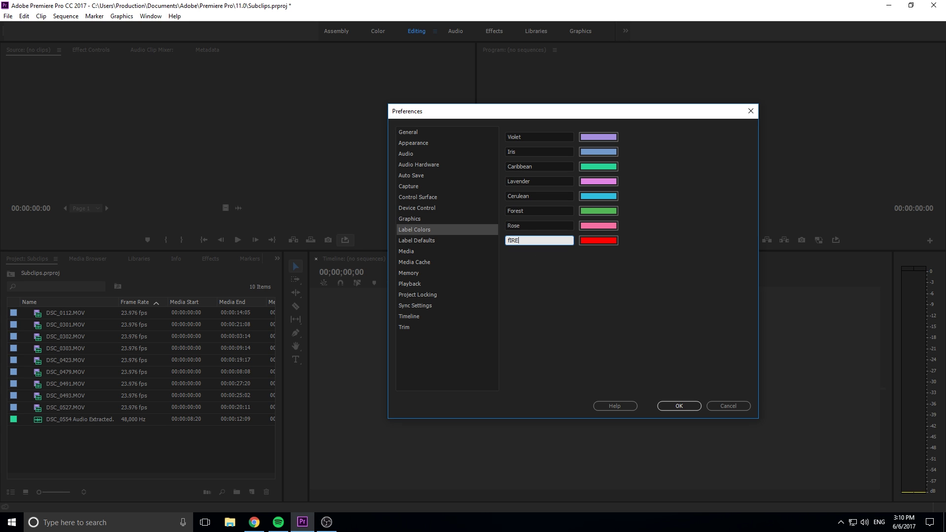
key(BackSpace)
key(BackSpace)
key(BackSpace)
text(ireFire)
click(593, 254)
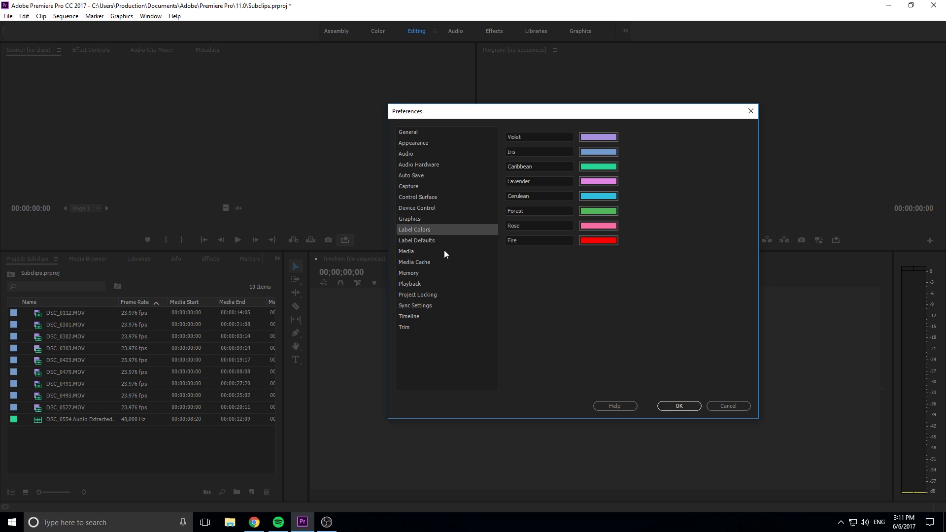
Step: Keep Fire as the Bin label in Label Defaults and apply the preferences
click(436, 240)
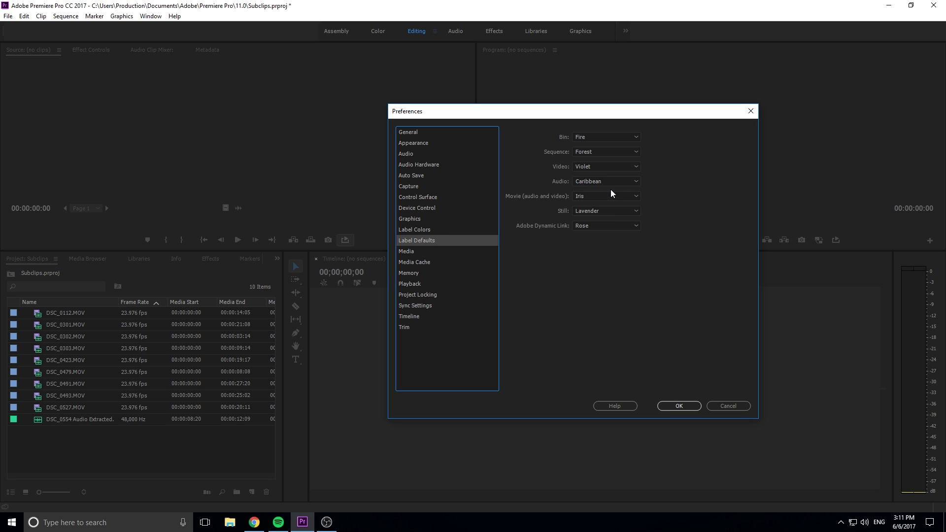
click(589, 136)
click(693, 266)
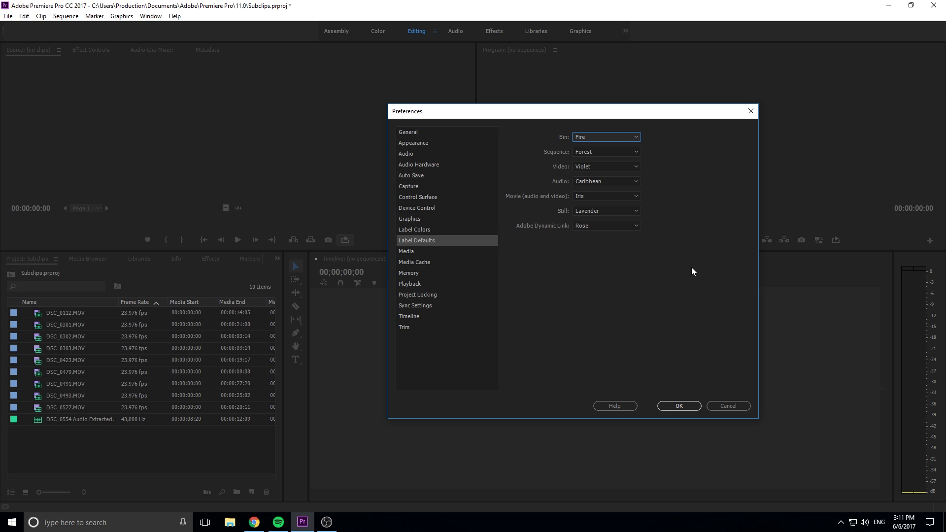
click(440, 231)
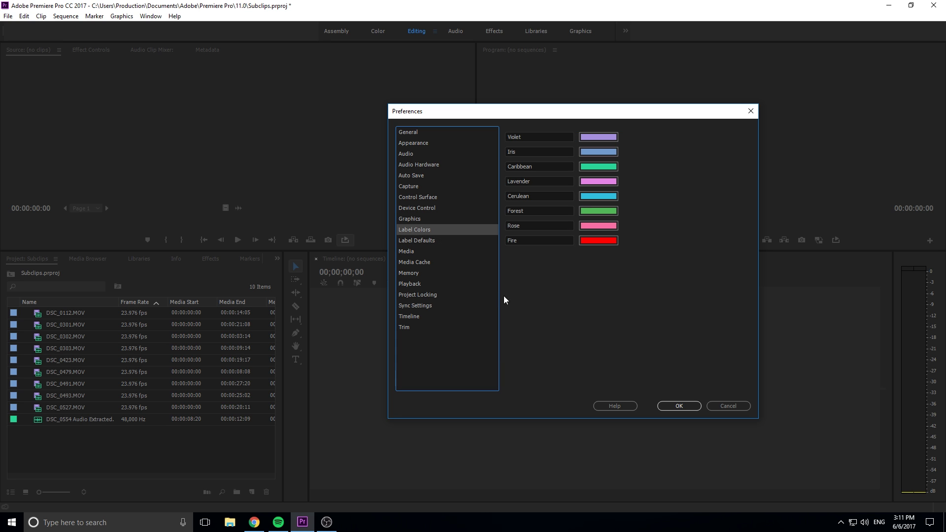
click(688, 408)
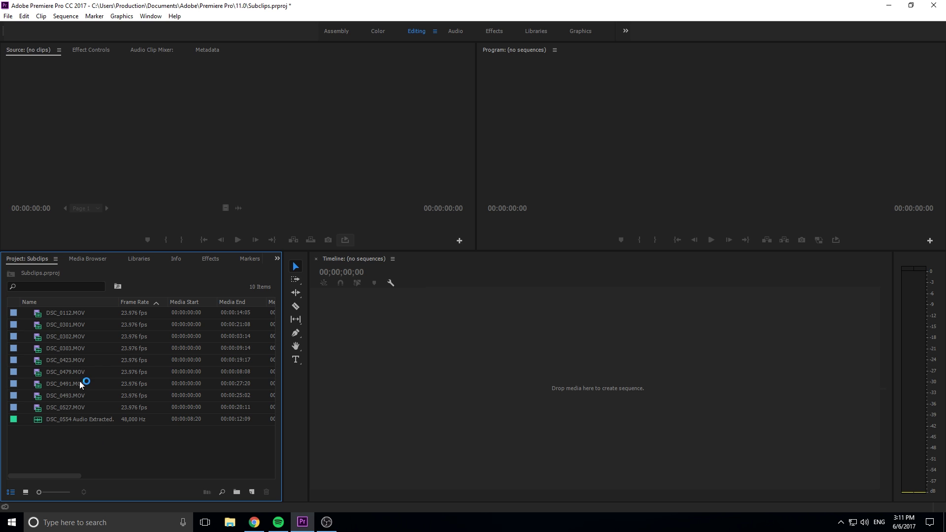
Step: Create a new sequence from DSC_0112.MOV
click(68, 324)
click(56, 314)
drag(55, 314, 482, 368)
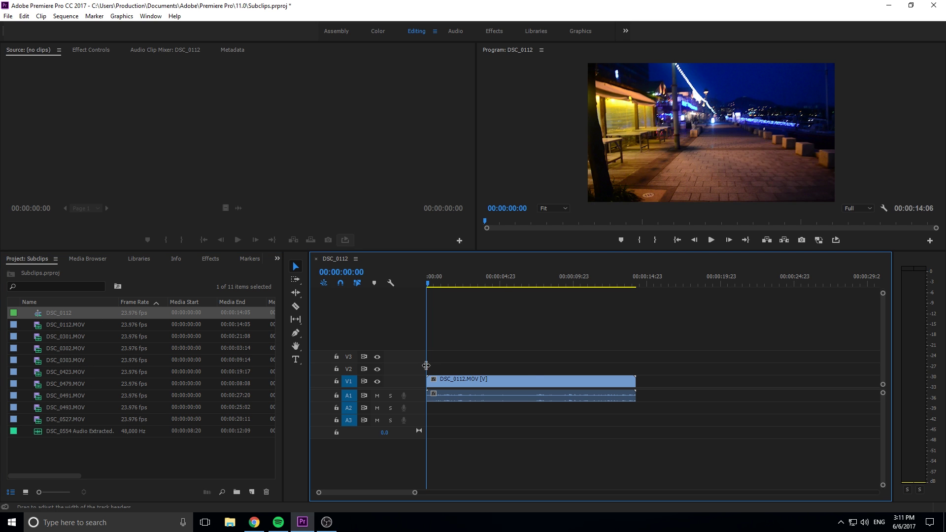
Step: Add DSC_0554 Audio Extracted to track A3 beneath DSC_0112.MOV
click(589, 378)
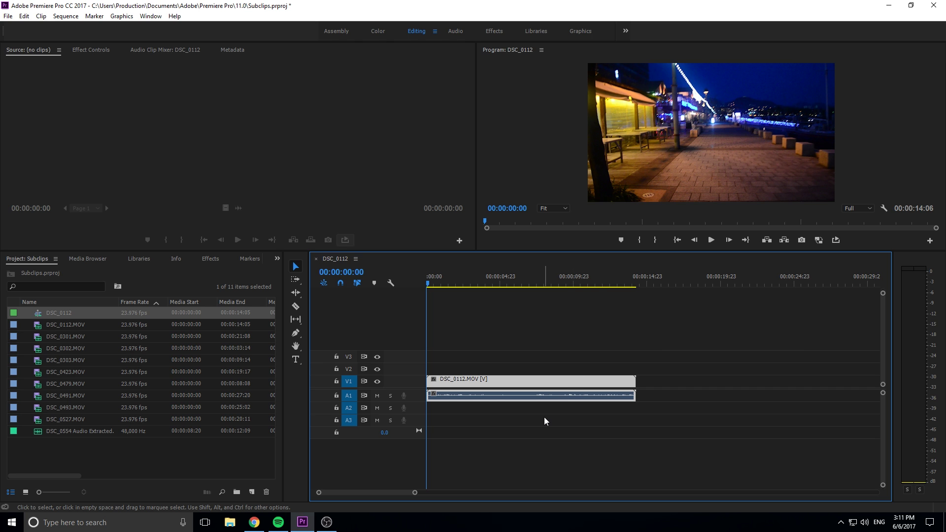
click(488, 407)
drag(66, 427, 526, 419)
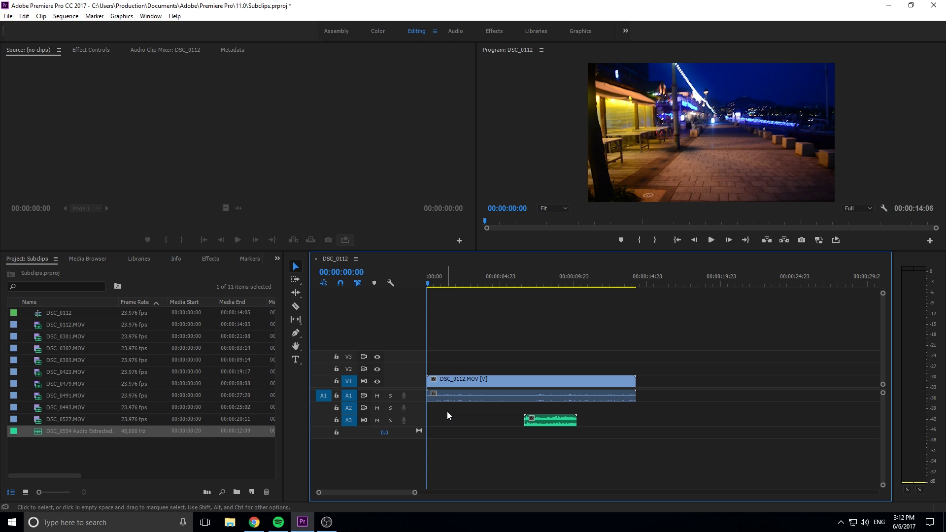
click(222, 467)
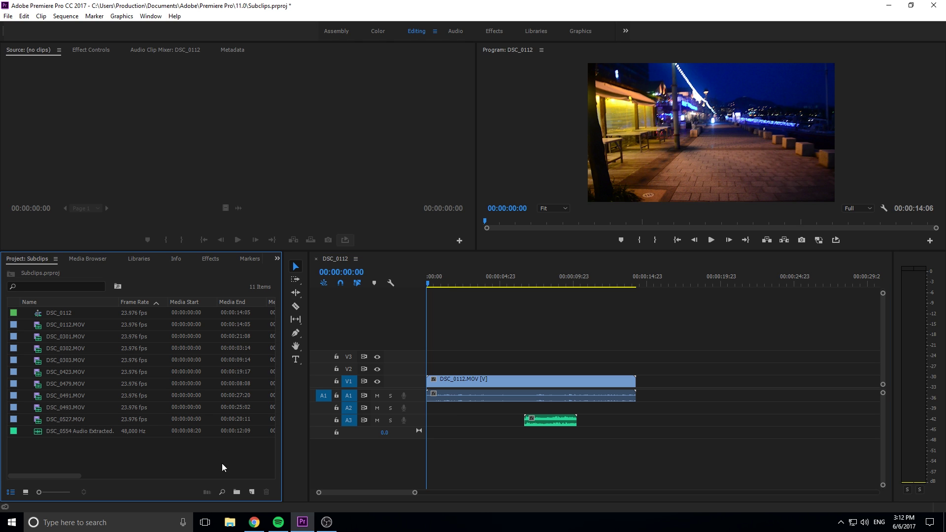
Step: Create a new bin named DSLR Footage
click(237, 492)
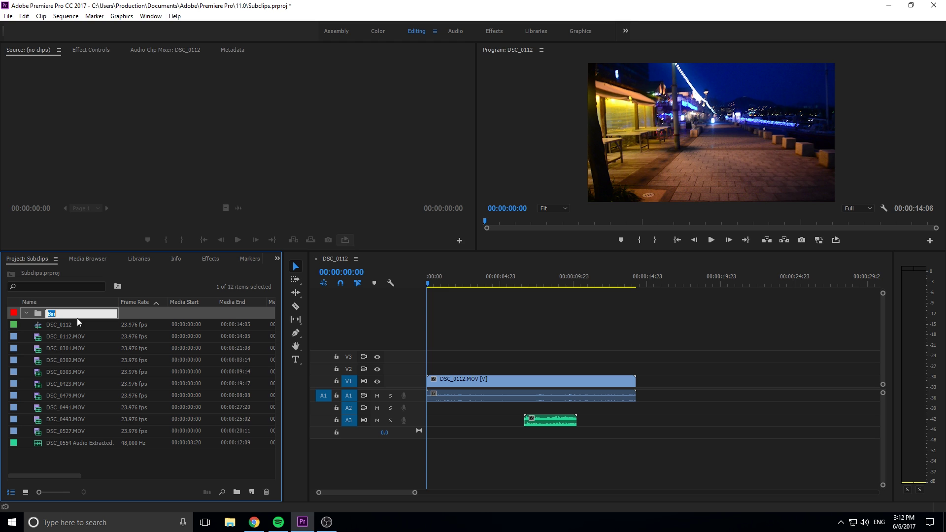
text(DSLR Footage)
click(145, 465)
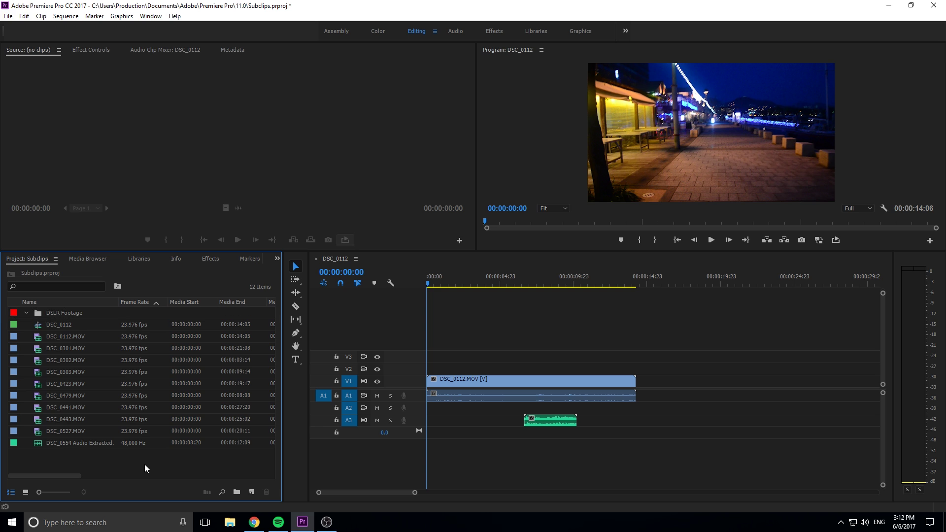
Step: Move DSC_0112.MOV through DSC_0491.MOV into DSLR Footage and collapse the bin
click(81, 421)
click(78, 349)
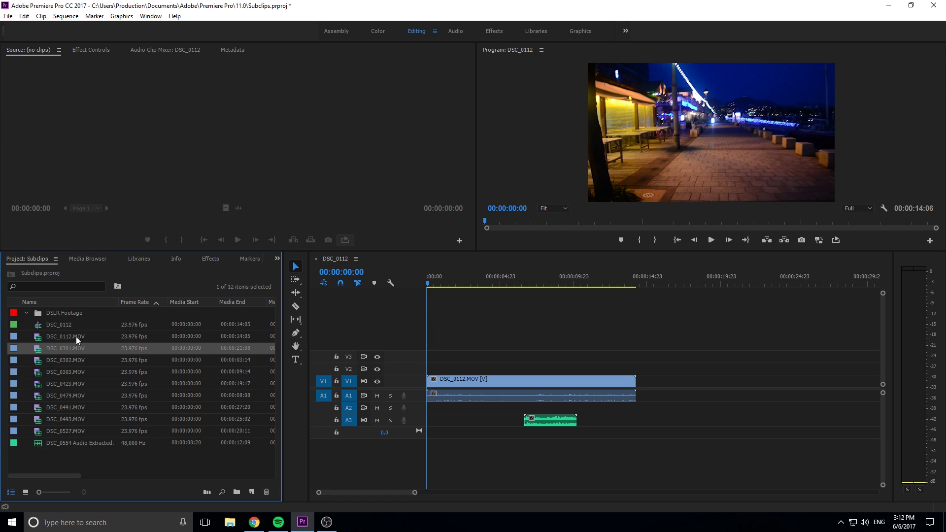
click(76, 336)
shift+click(83, 411)
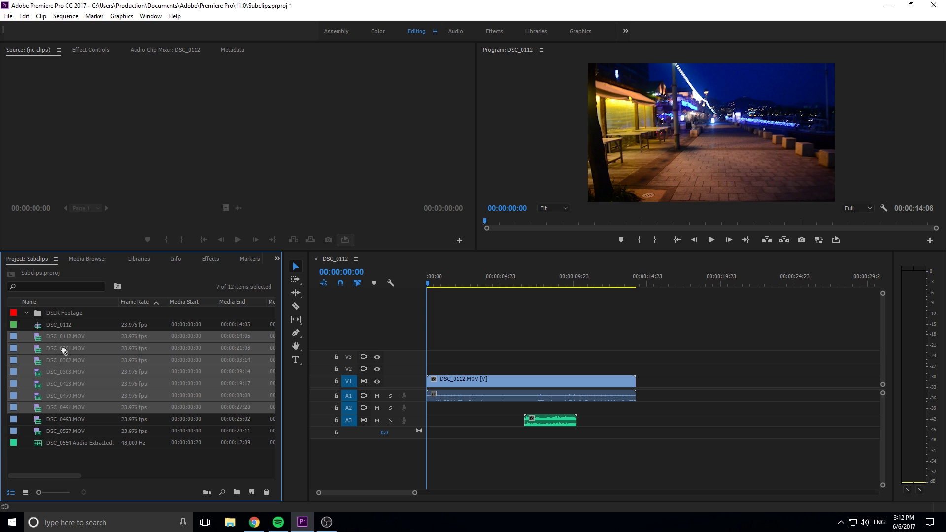
drag(64, 351, 58, 315)
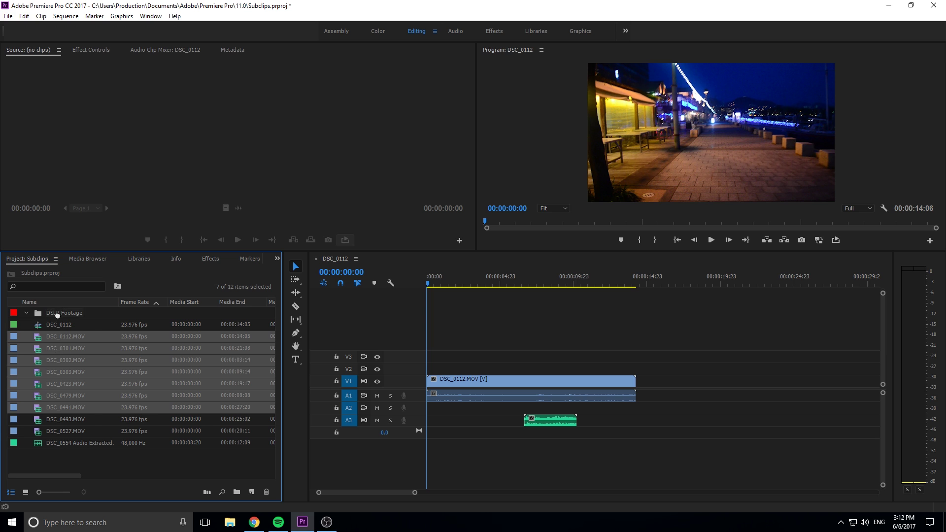
click(28, 313)
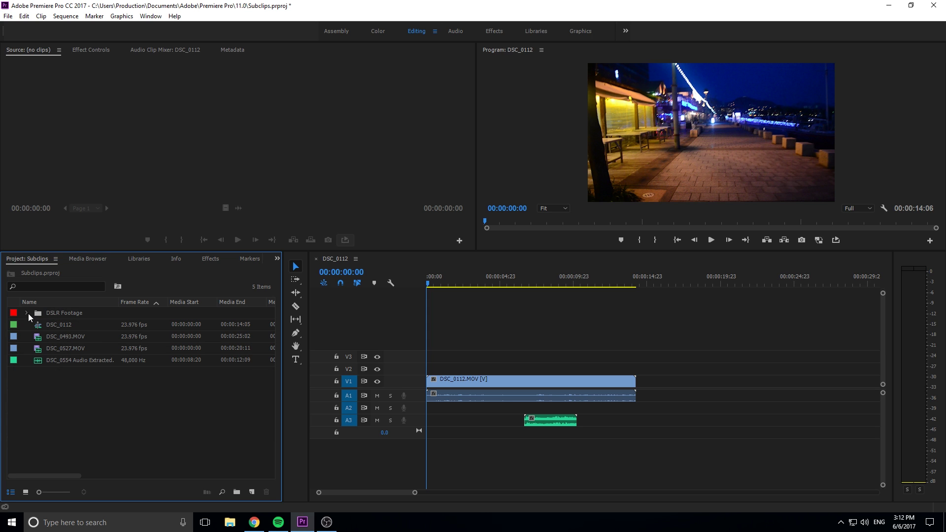
click(28, 313)
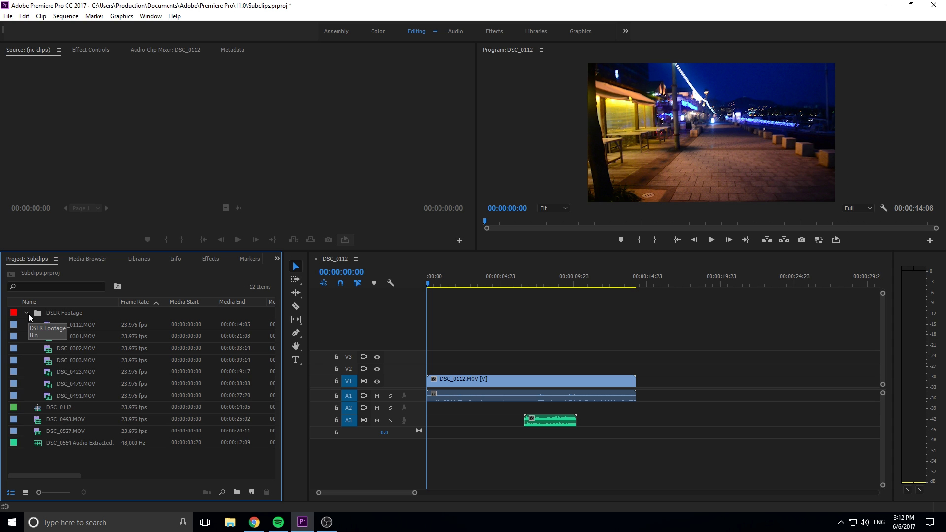
click(28, 313)
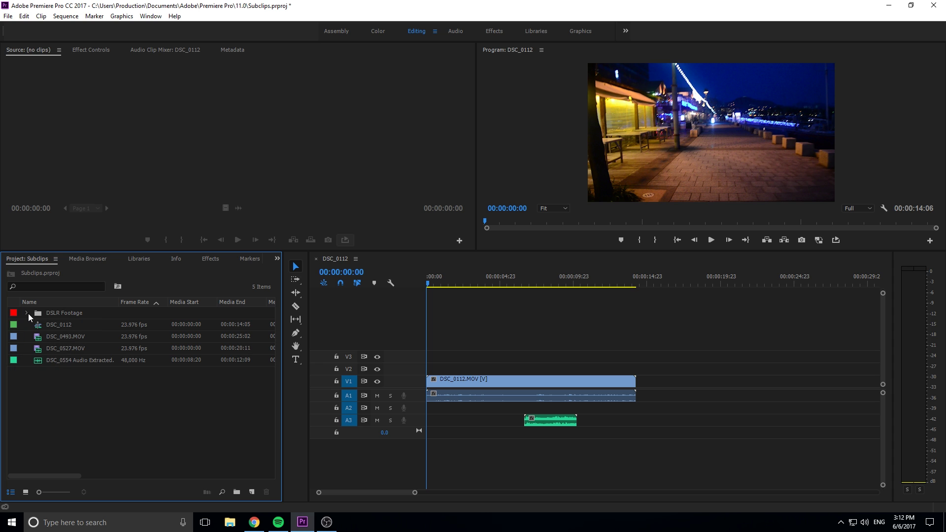
click(24, 494)
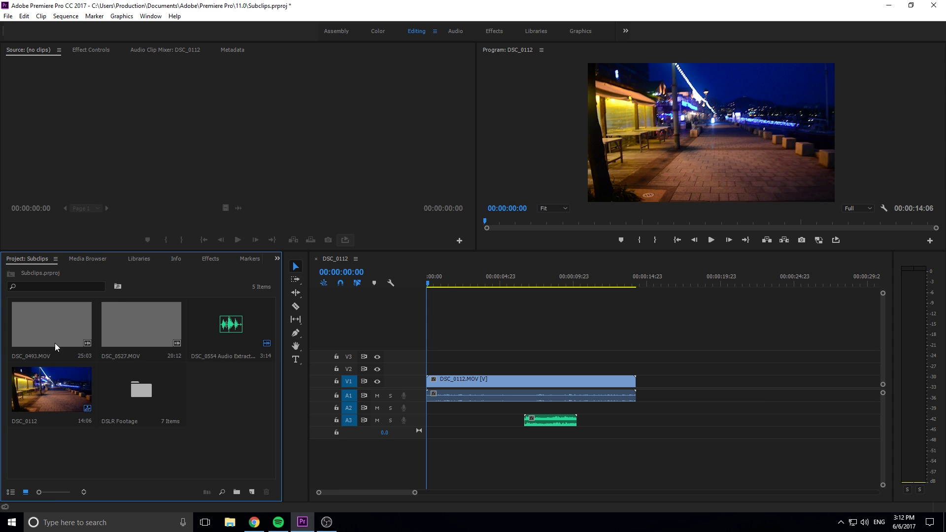
double_click(157, 393)
scroll(156, 152, down, 2)
scroll(157, 152, up, 2)
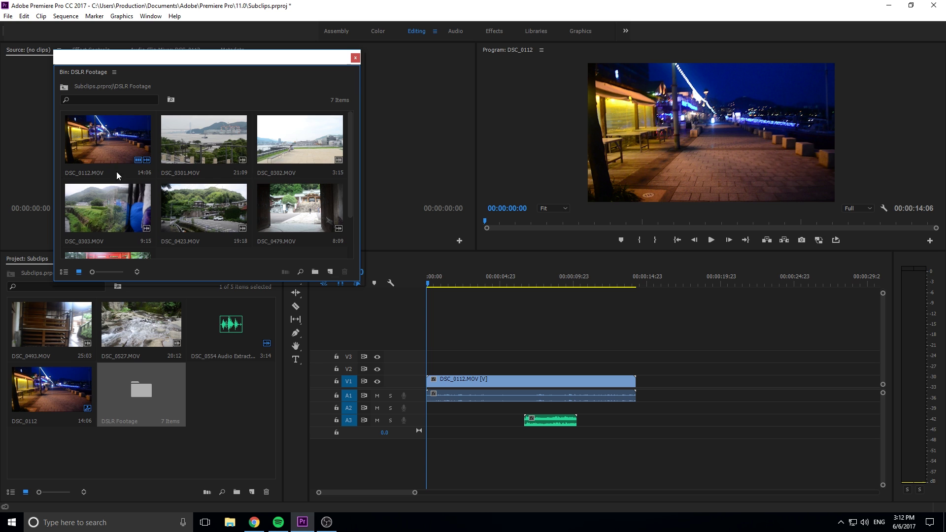
click(354, 58)
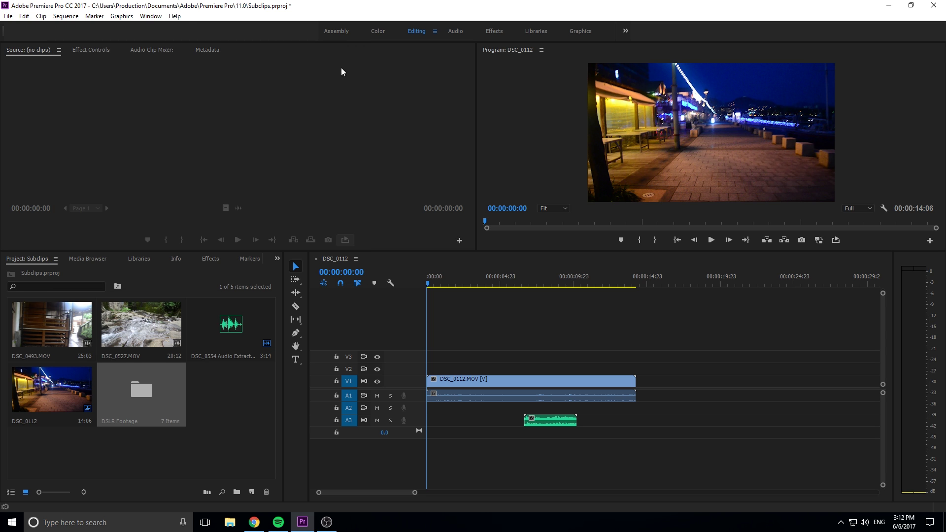
click(10, 492)
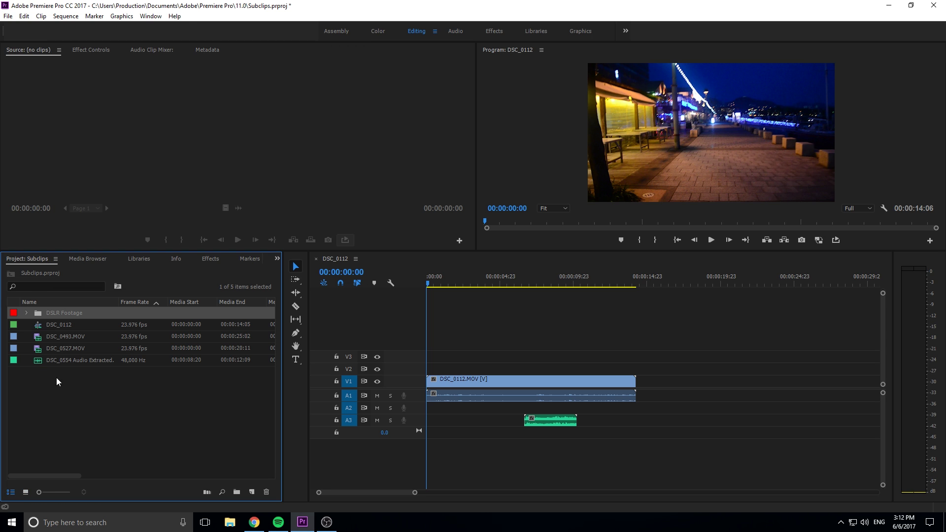
double_click(38, 315)
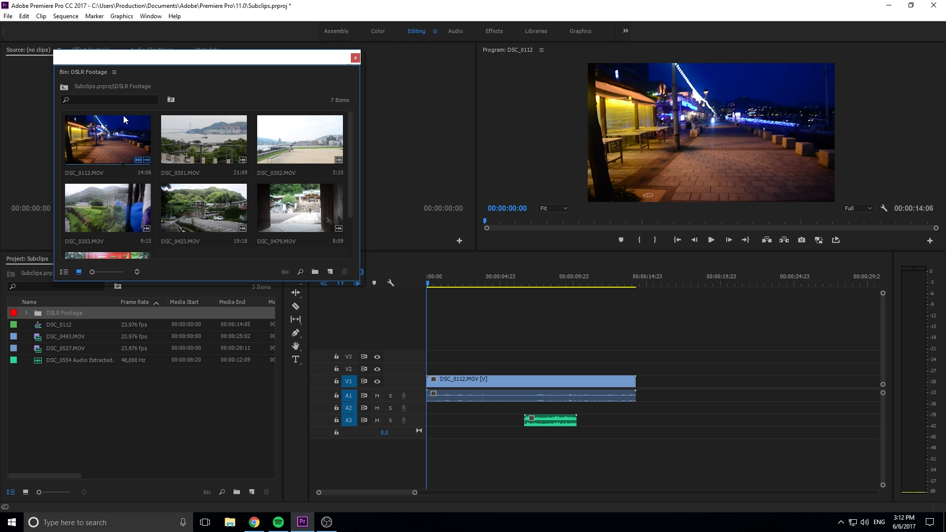
click(67, 272)
click(77, 272)
drag(126, 60, 124, 29)
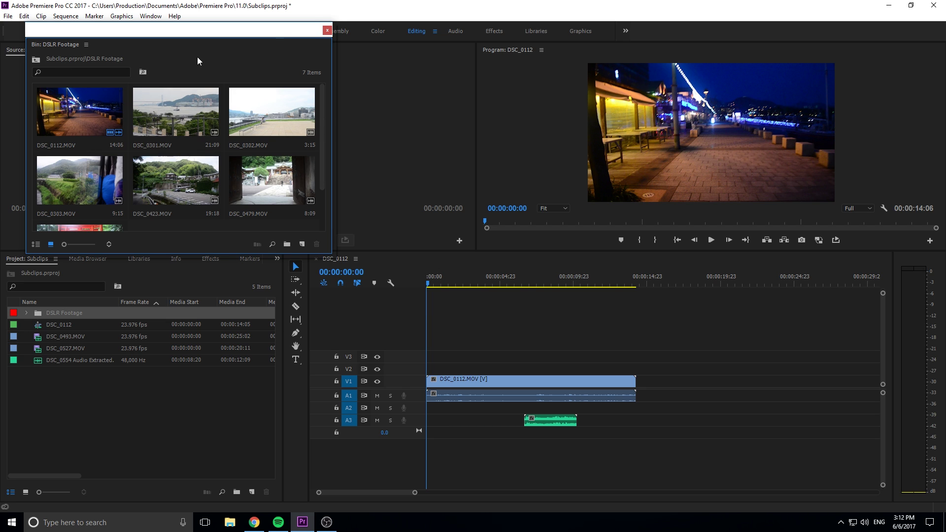
click(326, 30)
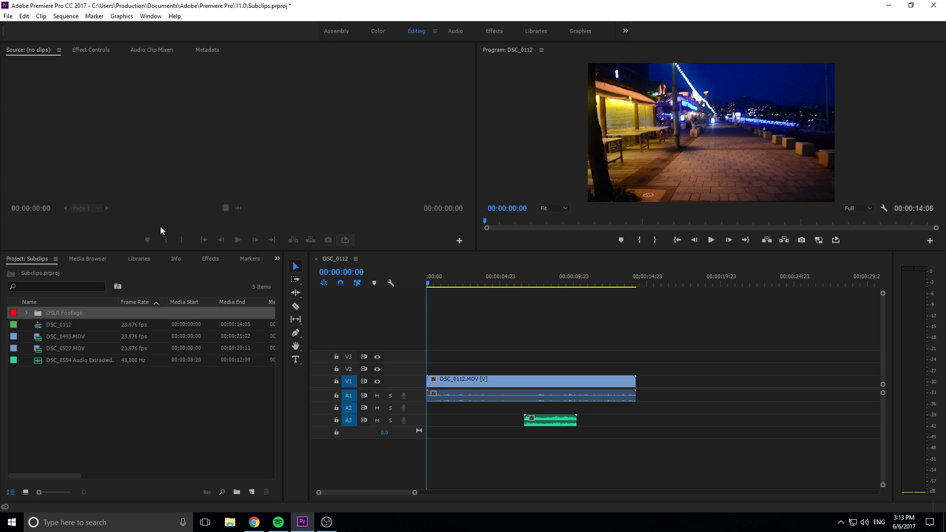
Step: Create a GOPRO bin and move DSC_0493.MOV and DSC_0527.MOV into it
click(238, 491)
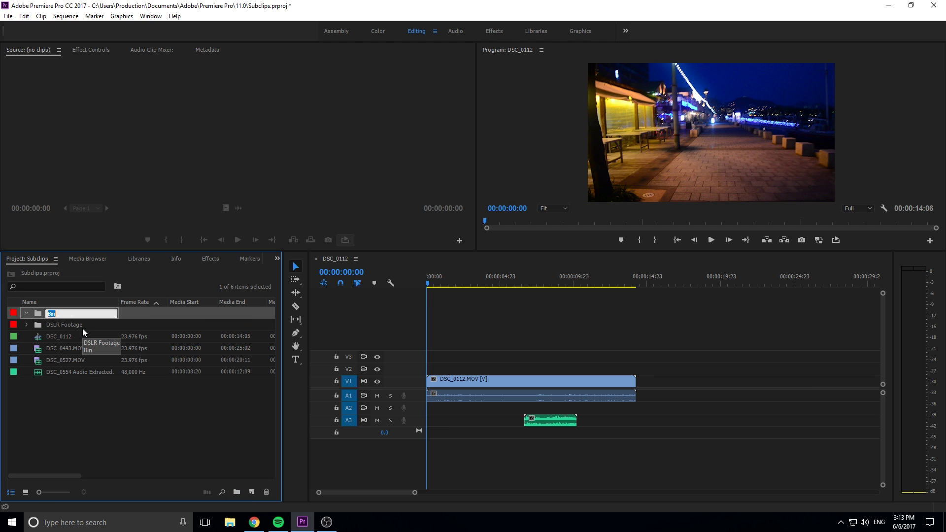
text(GOPRO)
click(126, 412)
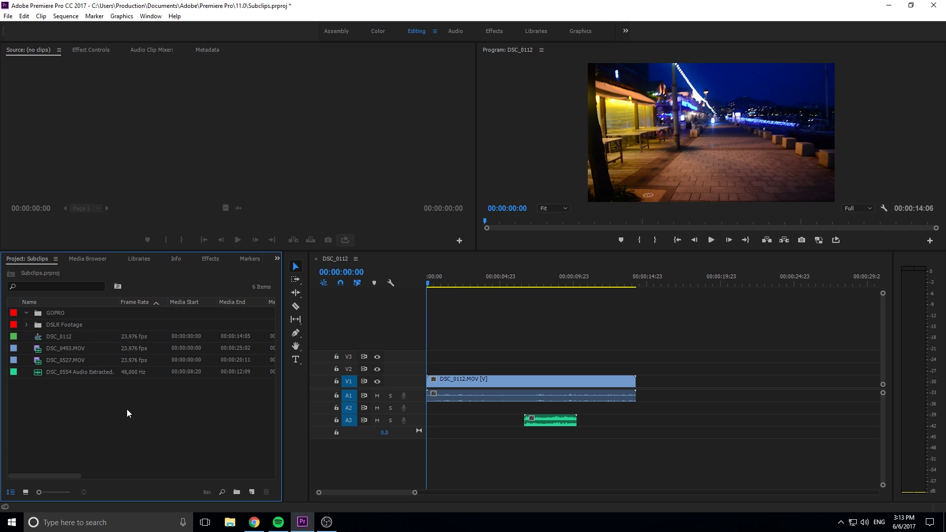
click(78, 350)
shift+click(83, 360)
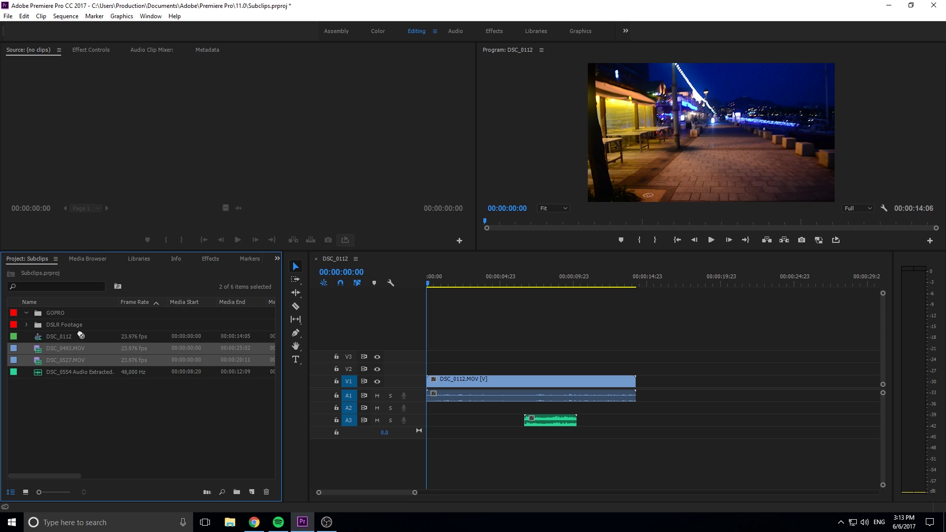
drag(80, 335, 58, 314)
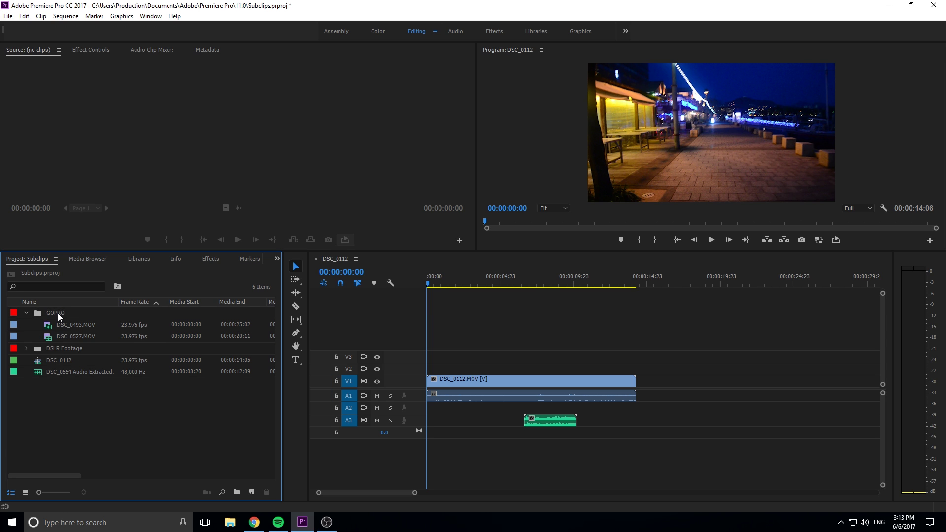
Step: Expand both bins and add DSC_0527.MOV to the sequence on new track V4/A4
click(27, 312)
click(27, 325)
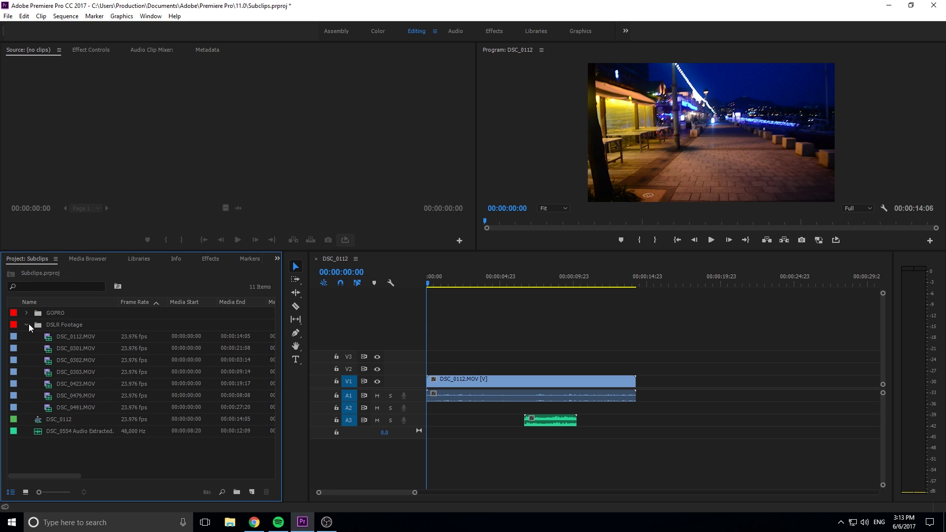
click(27, 312)
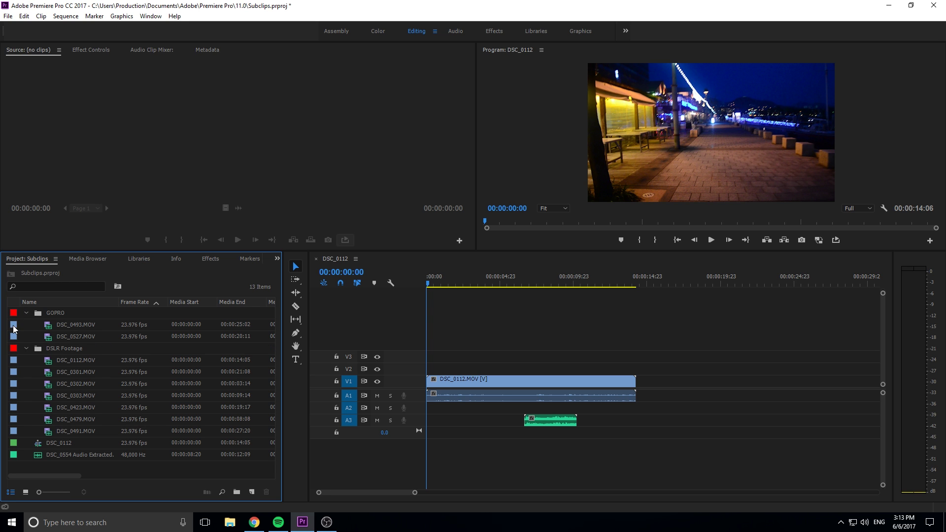
drag(73, 337, 540, 343)
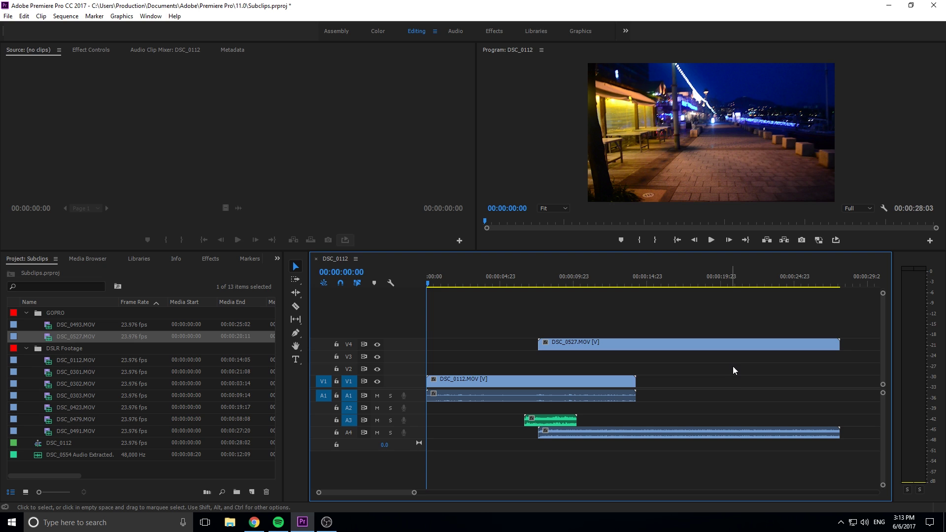
Step: Undo DSC_0527.MOV's addition to the sequence and select both GOPRO clips
key(ctrl+z)
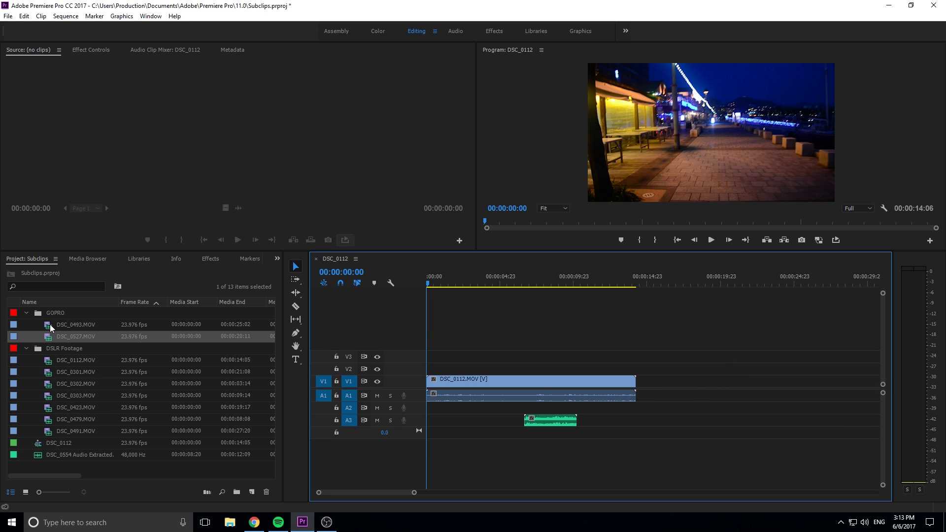
click(72, 323)
shift+click(72, 334)
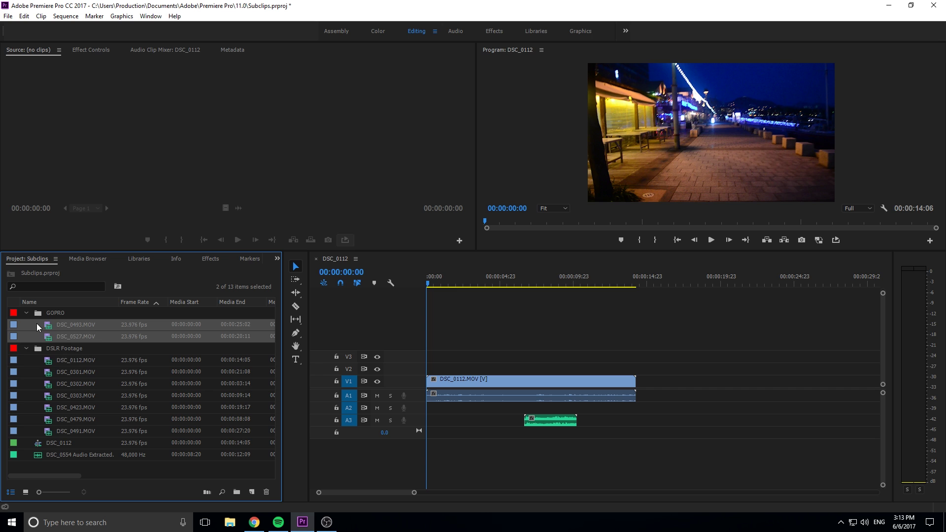
click(62, 363)
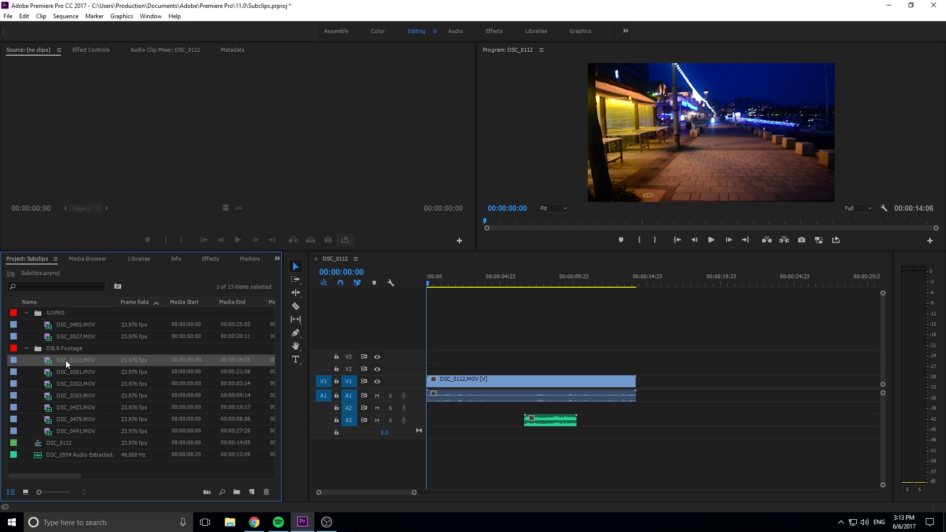
shift+click(58, 432)
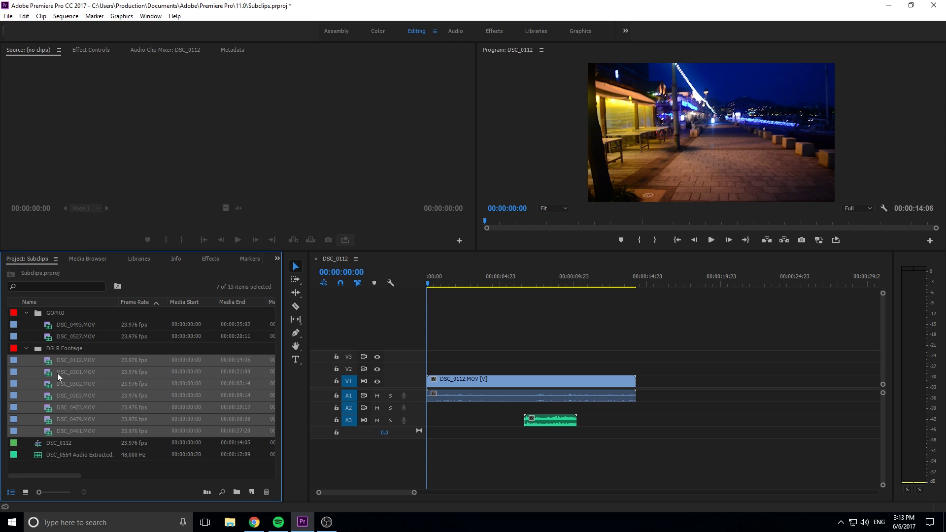
click(61, 330)
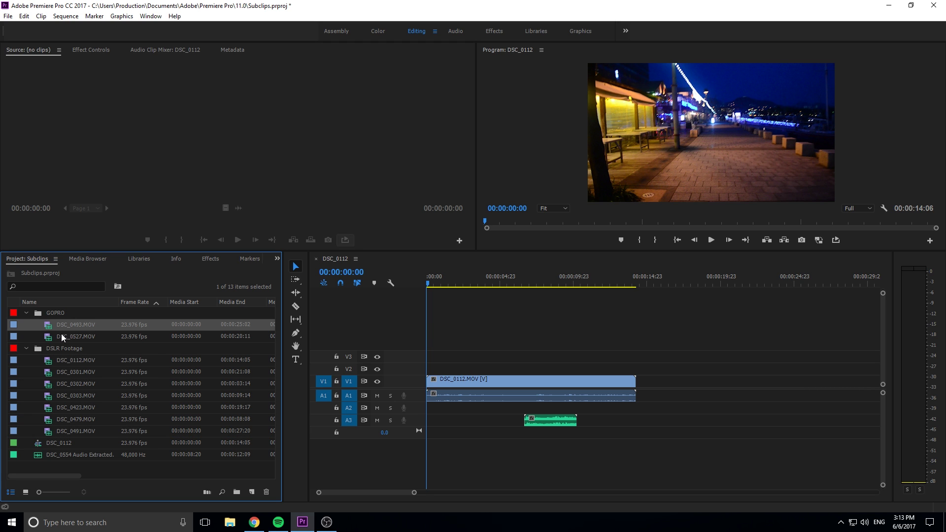
shift+click(60, 337)
Step: Label DSC_0493.MOV and DSC_0527.MOV Cerulean
right_click(55, 335)
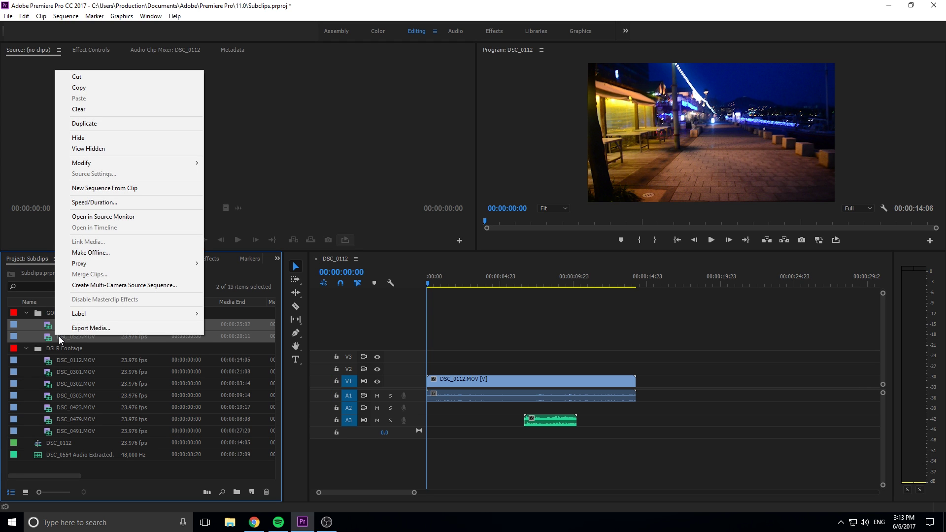
mouse_move(80, 319)
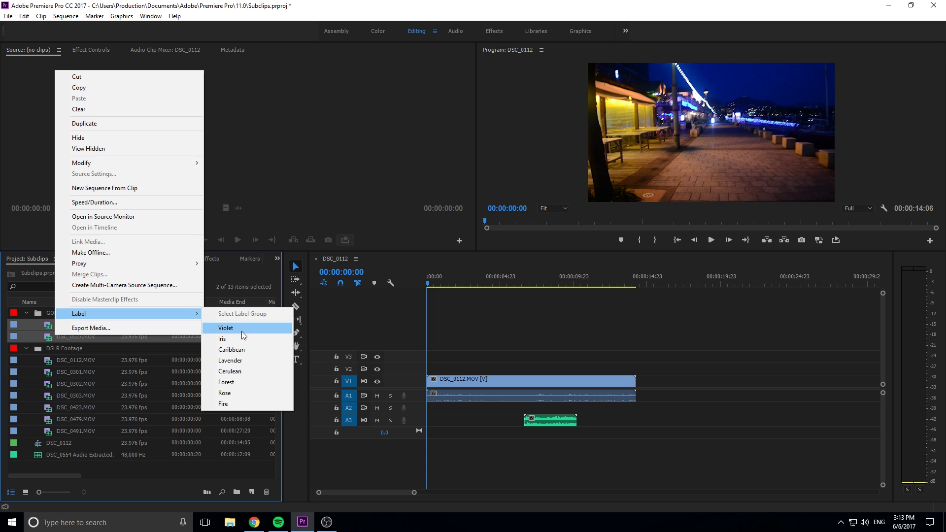
click(244, 372)
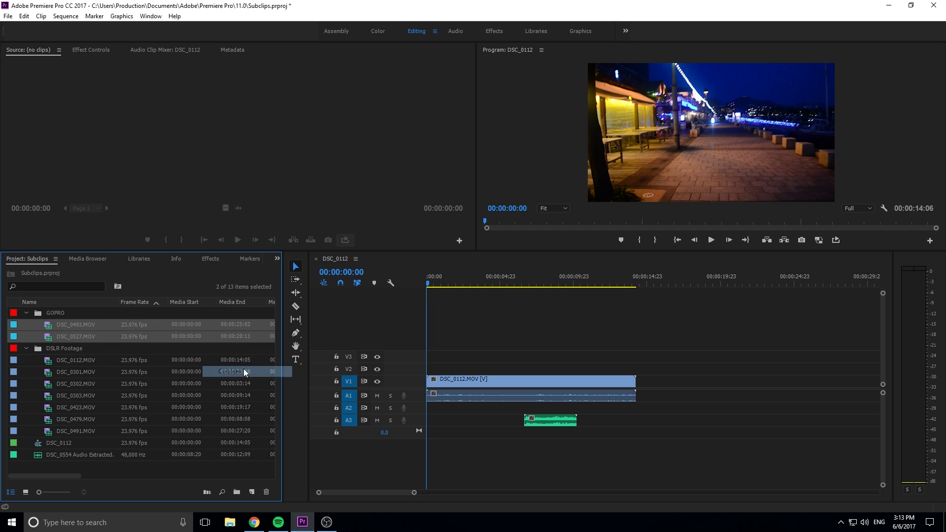
right_click(75, 323)
mouse_move(120, 303)
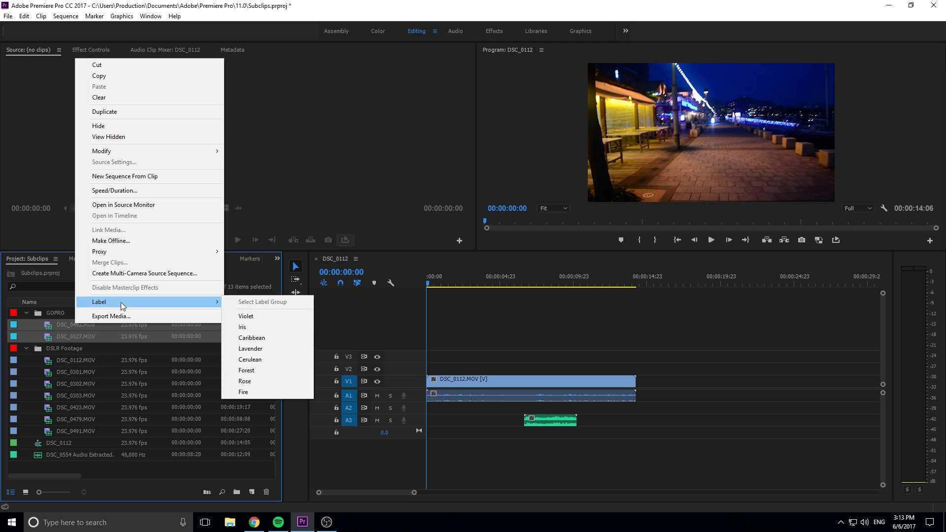
click(289, 364)
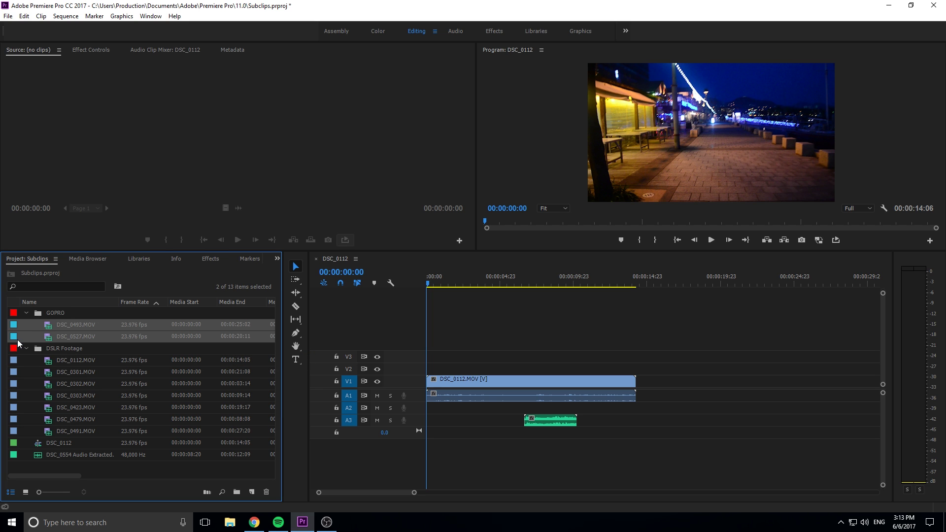
Step: Label DSC_0112.MOV through DSC_0491.MOV Violet, then select only DSC_0302.MOV
click(71, 360)
shift+click(90, 428)
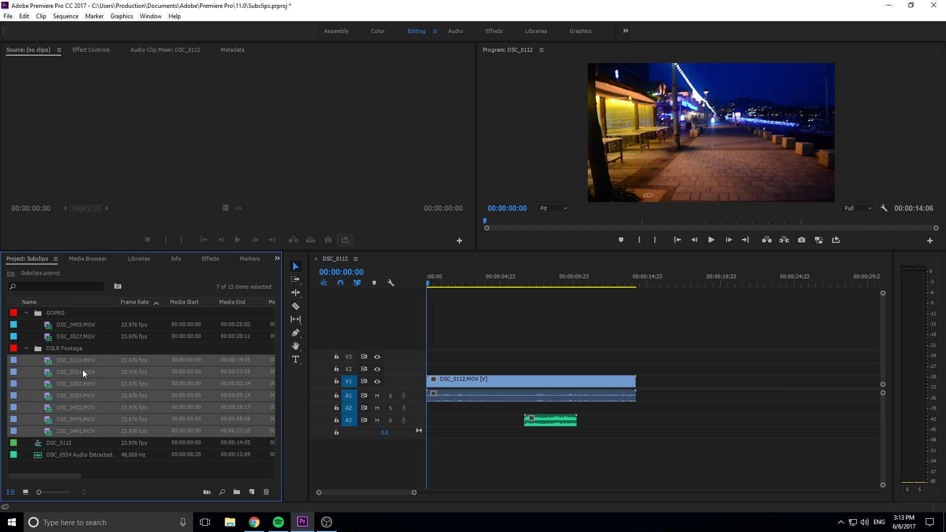
right_click(82, 369)
mouse_move(123, 348)
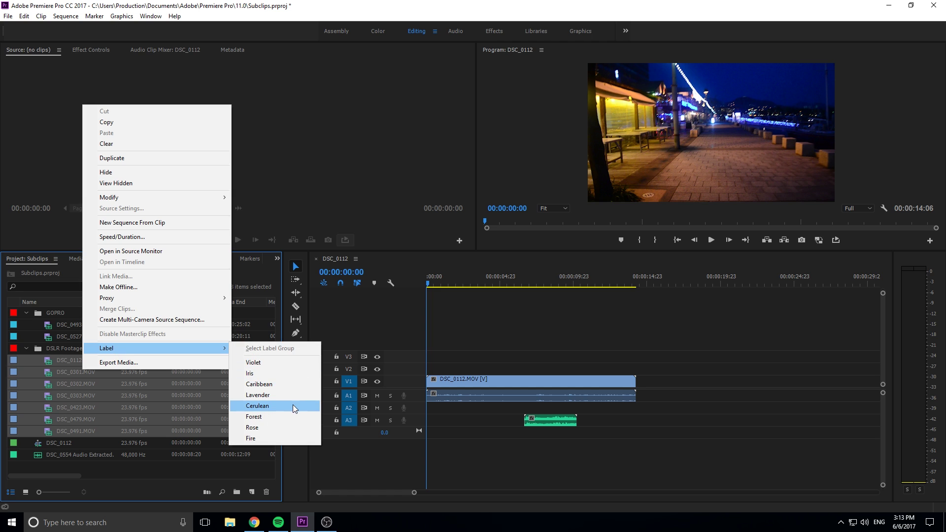
click(270, 365)
click(143, 384)
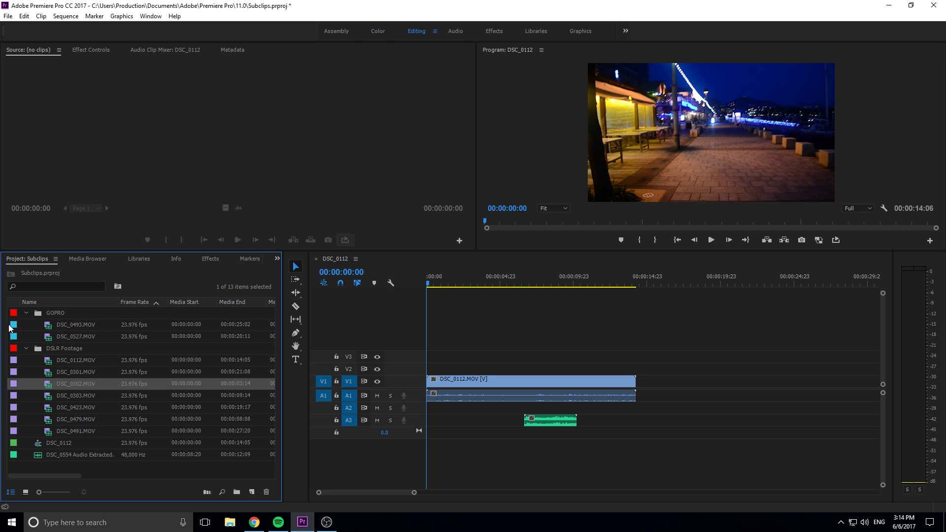
Step: Replace DSC_0112.MOV at the sequence start with its violet version and add cerulean DSC_0493.MOV on V2/A2
click(547, 380)
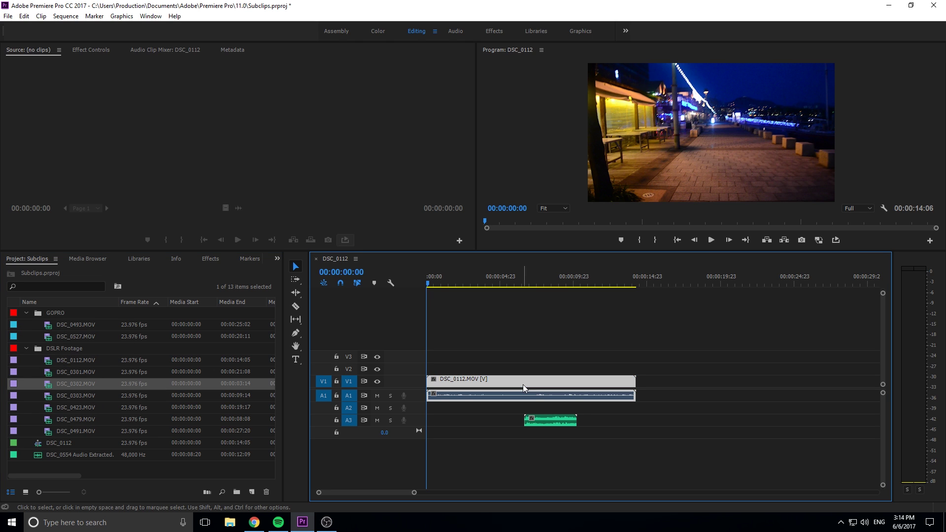
click(646, 393)
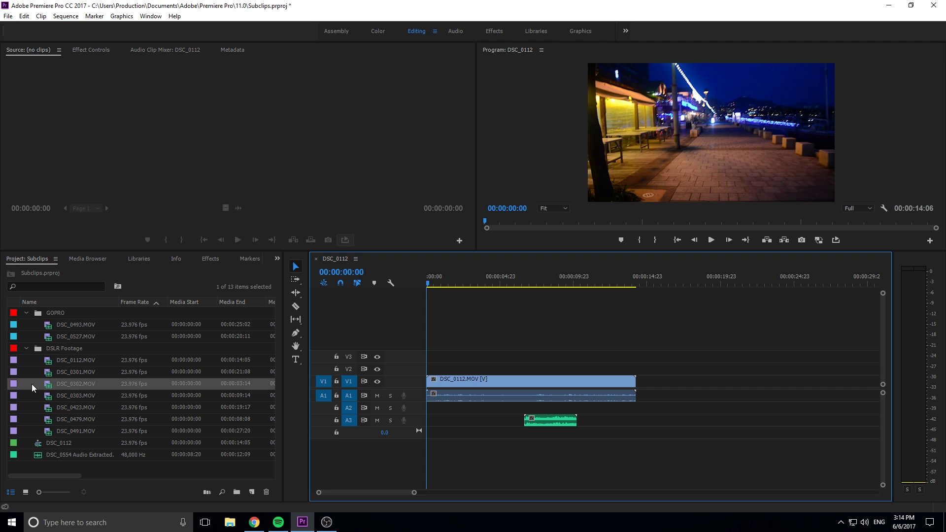
click(455, 384)
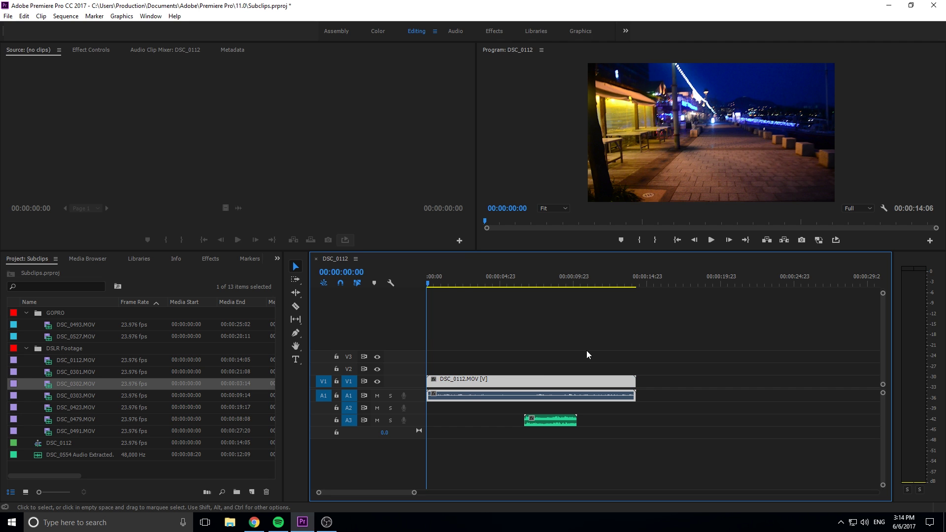
key(Delete)
drag(53, 363, 433, 394)
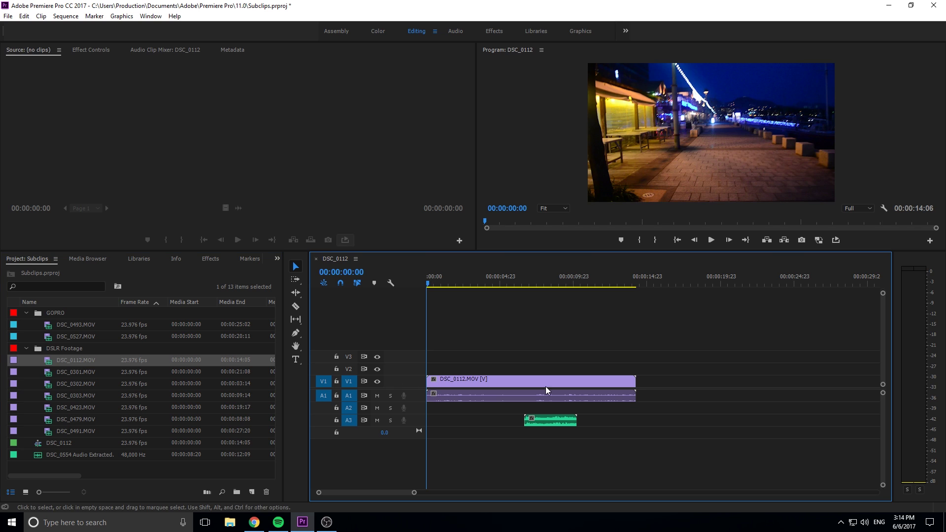
click(57, 325)
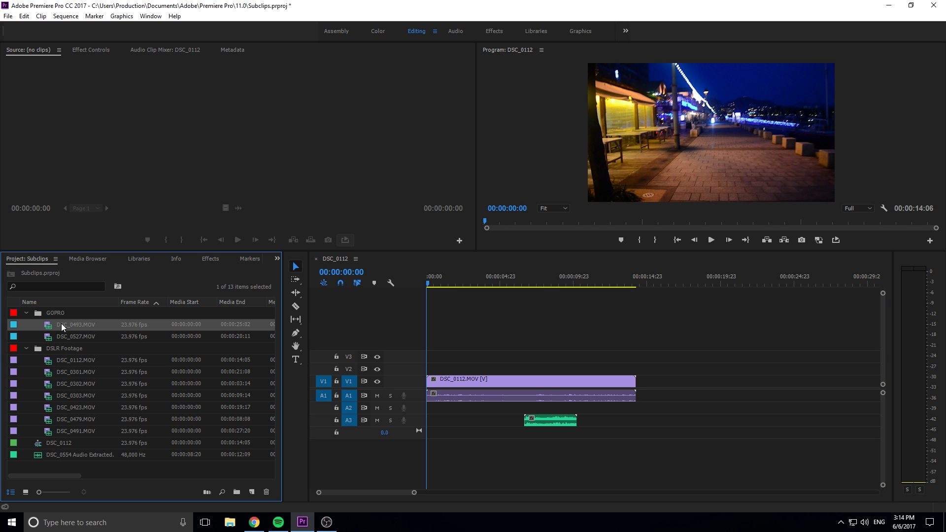
drag(61, 323, 462, 370)
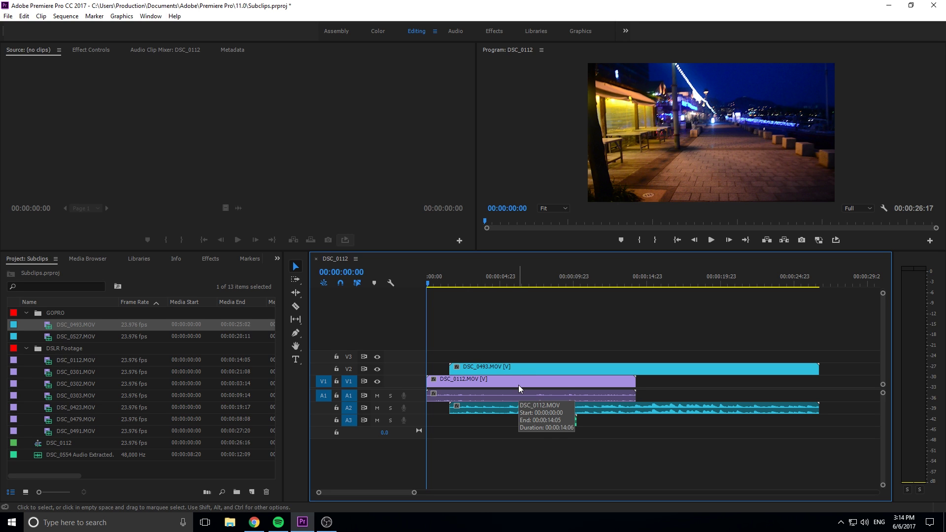
Step: Label the GOPRO bin Cerulean and the DSLR Footage bin Violet, then collapse both bins
right_click(14, 313)
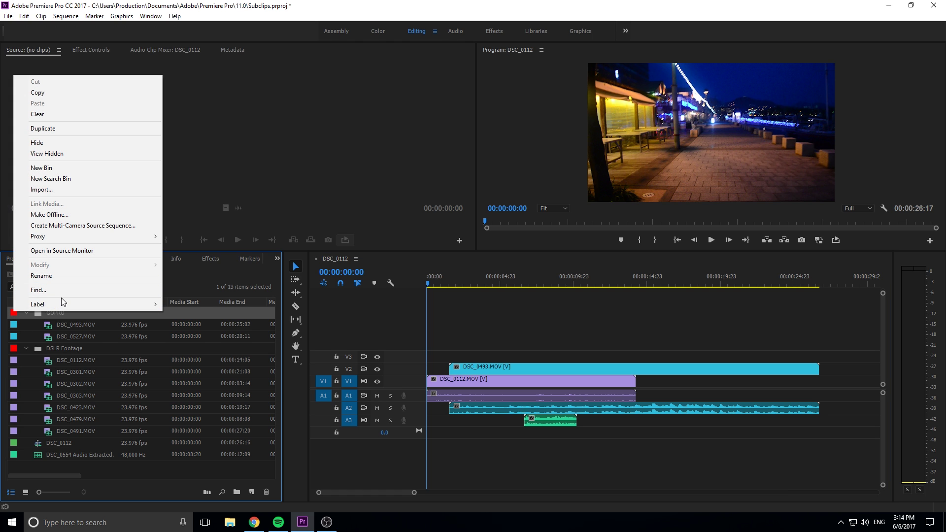
mouse_move(64, 304)
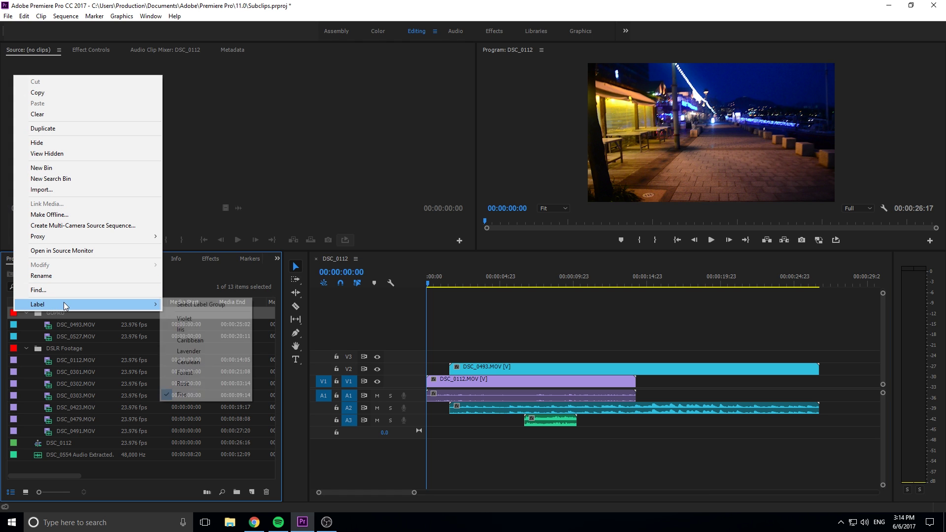
click(211, 361)
right_click(13, 350)
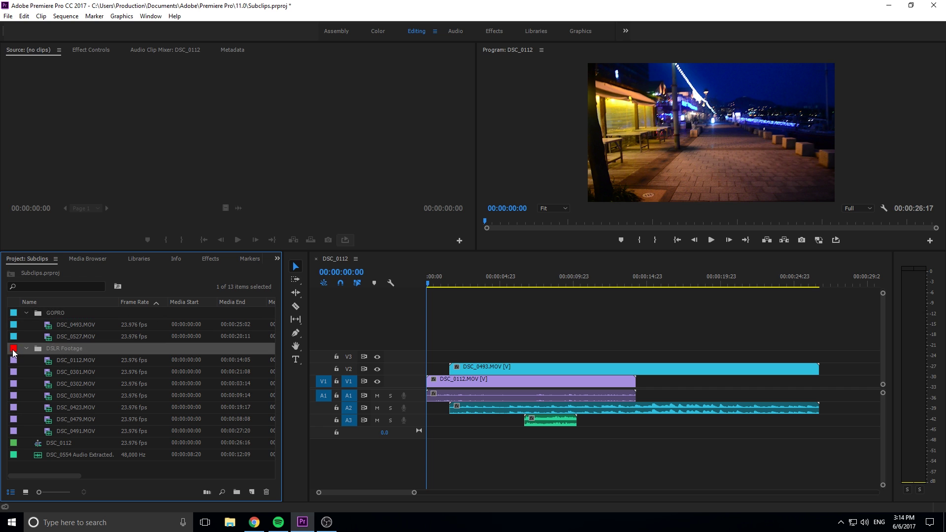
mouse_move(56, 343)
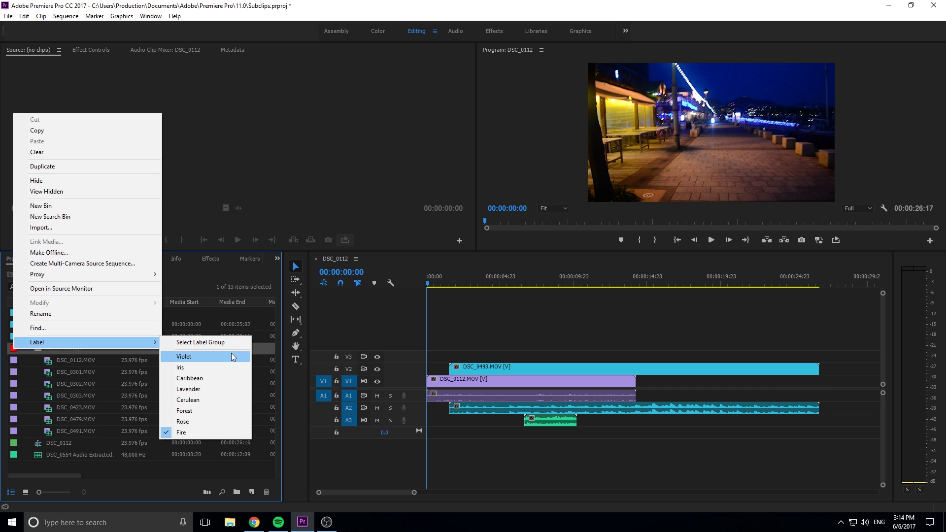
click(231, 353)
click(27, 349)
click(27, 311)
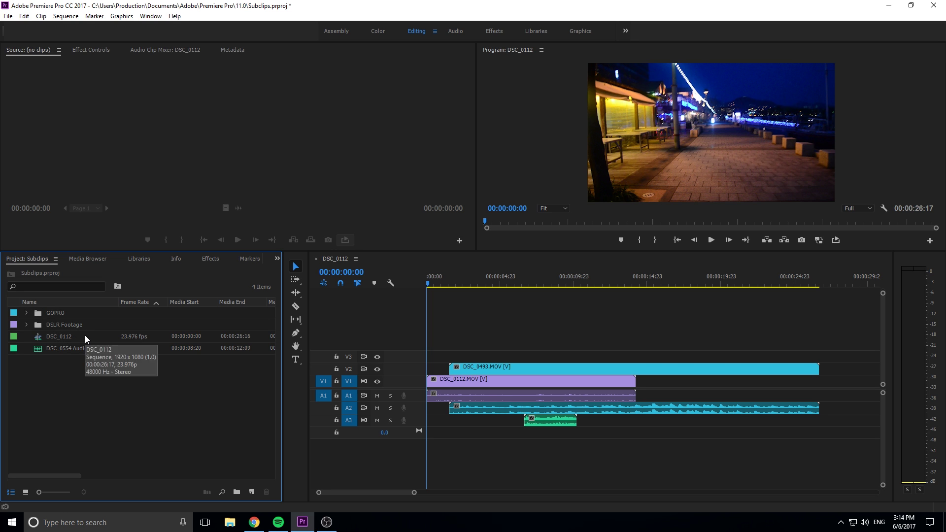
Step: Expand the GOPRO and DSLR Footage bins and place DSC_0302.MOV on new tracks V4 and A4
click(28, 312)
click(27, 348)
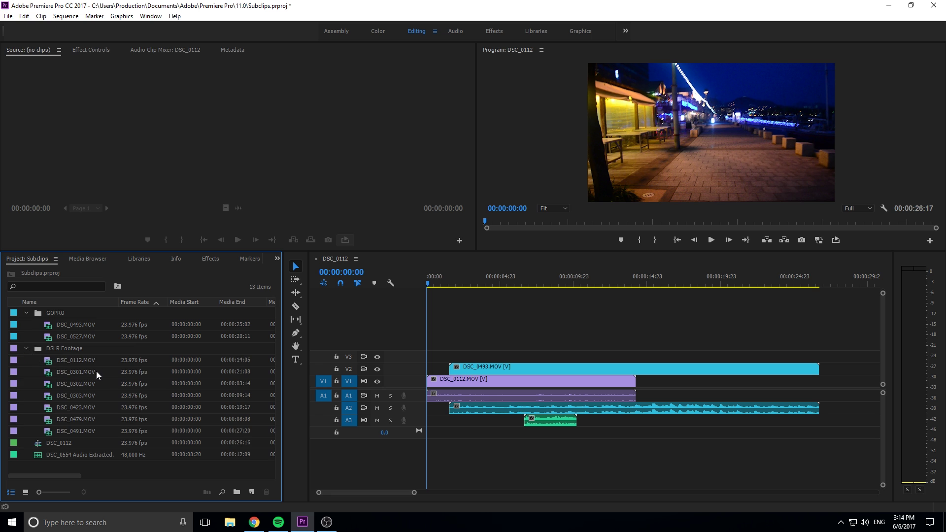
drag(98, 372, 571, 349)
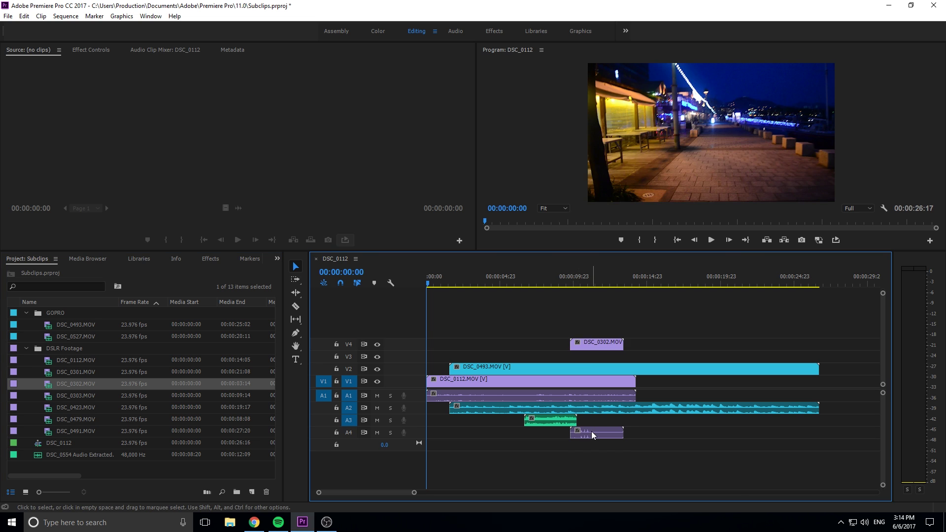
Step: Unlink the DSC_0302 clip and delete its audio from track A4
right_click(591, 344)
key(Escape)
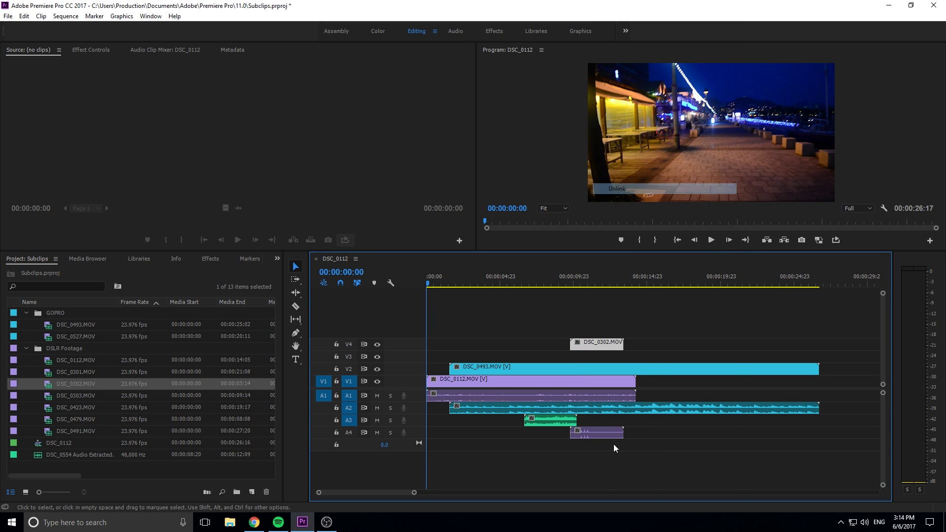
key(Delete)
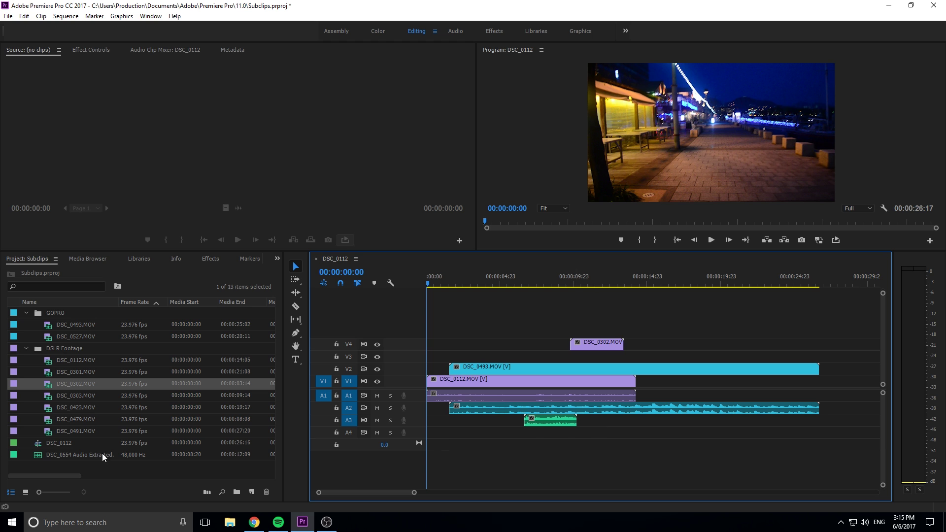
click(63, 444)
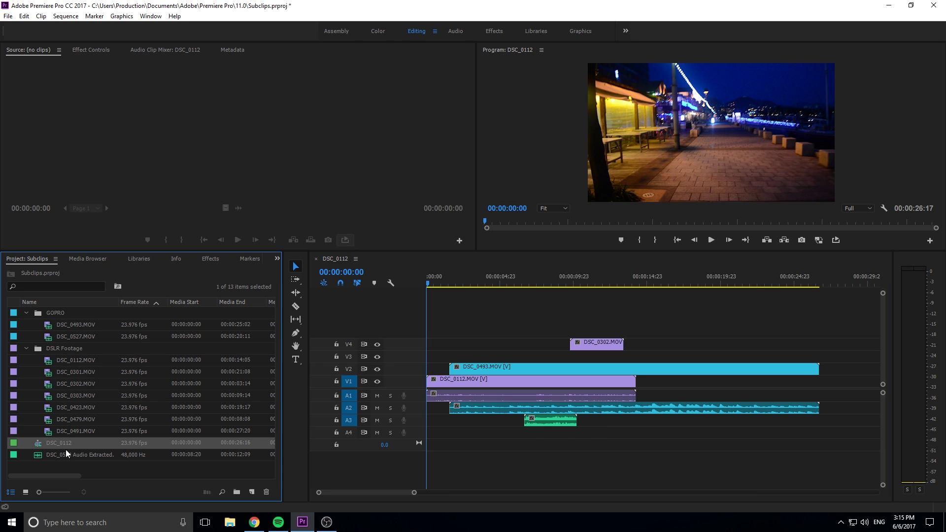
right_click(67, 451)
click(466, 429)
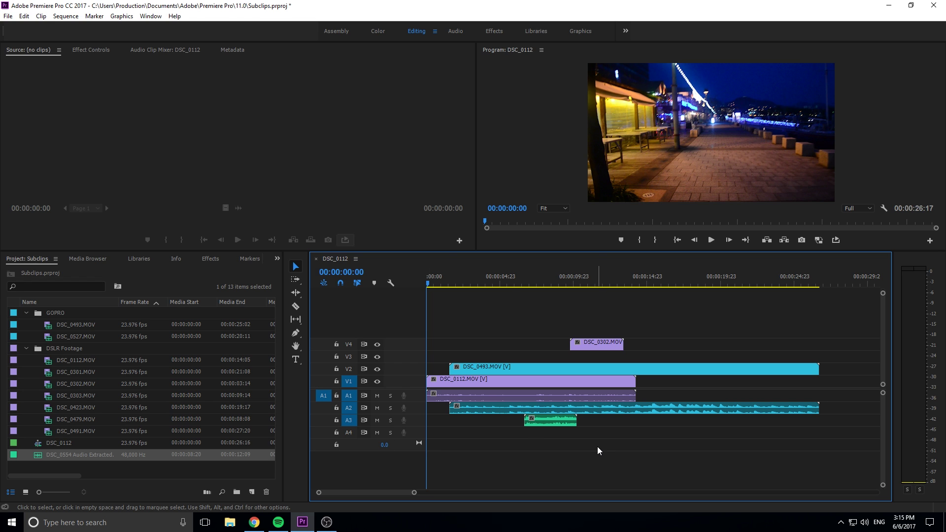
right_click(347, 421)
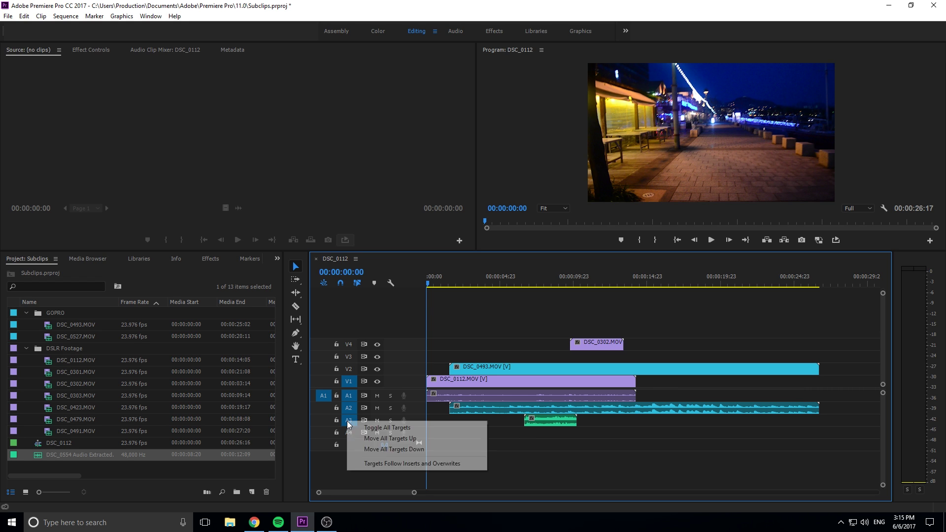
click(349, 477)
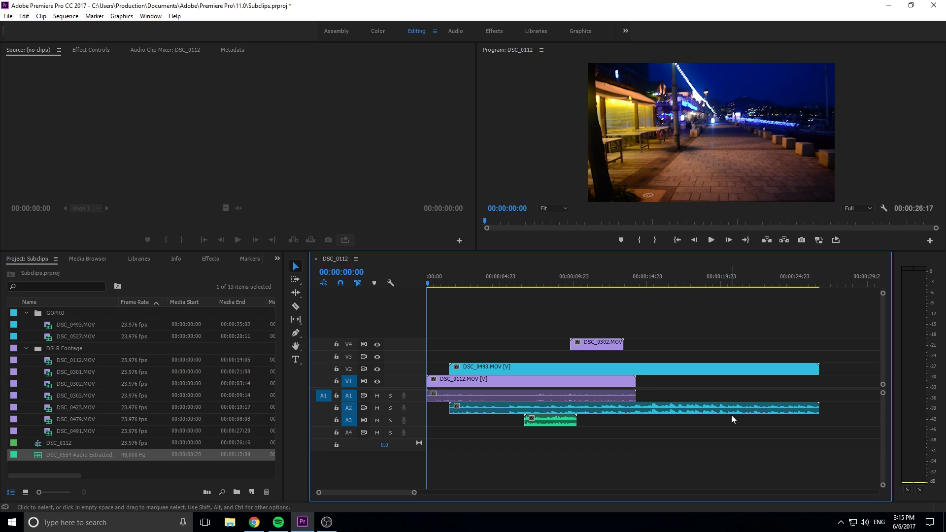
Step: Collapse the DSLR Footage and GOPRO bins, leaving four top-level items in the Project panel
click(27, 348)
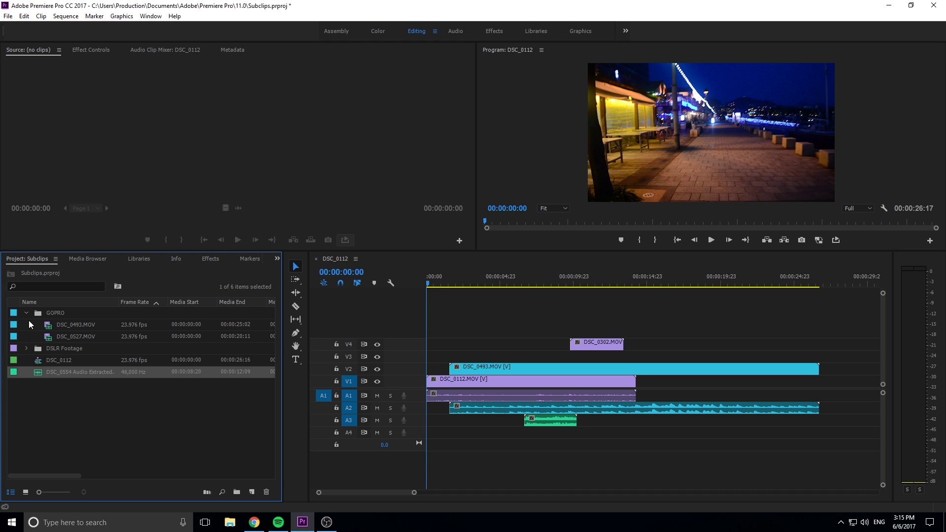
click(30, 315)
click(26, 313)
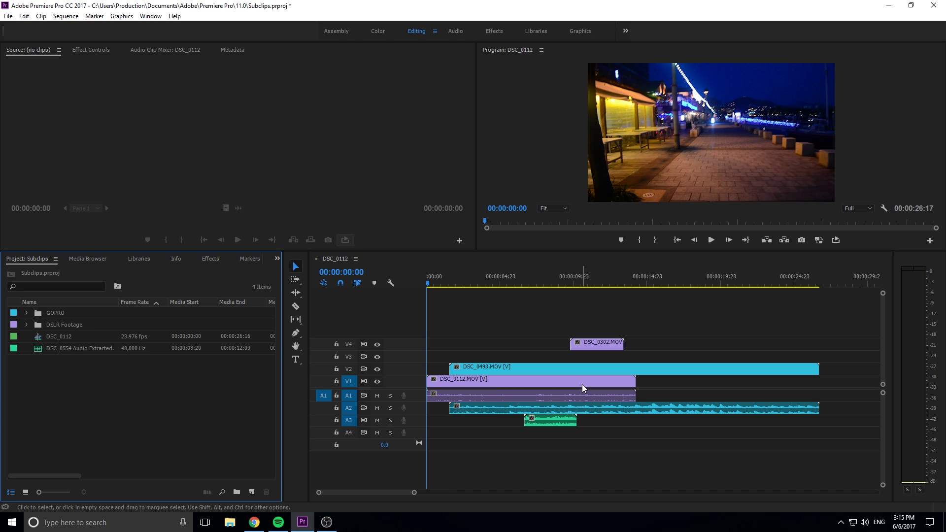